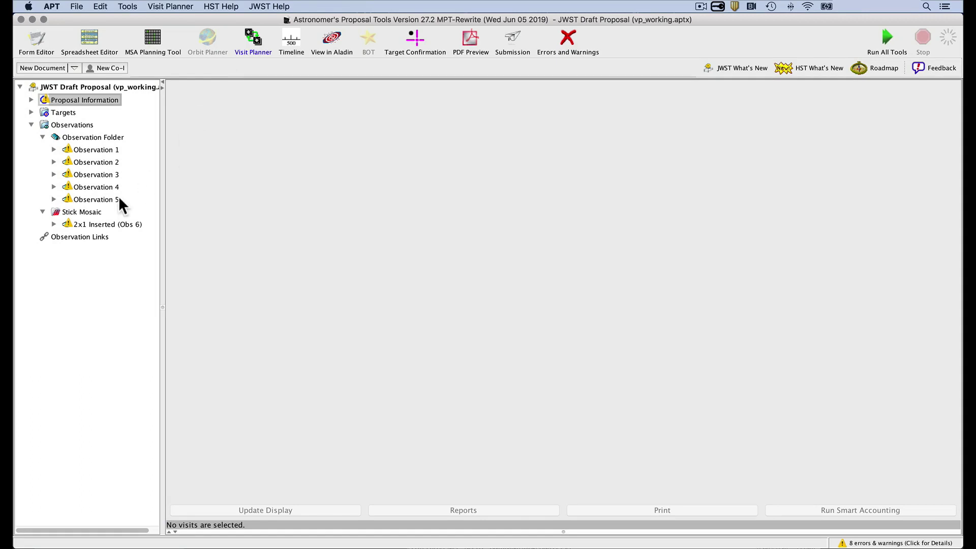
- Show Observations 3 to 5, the whole Observation Folder and all observations in turn in the Visit Planner
{"action": "left_click", "coordinate": [108, 173], "text": "shift"}
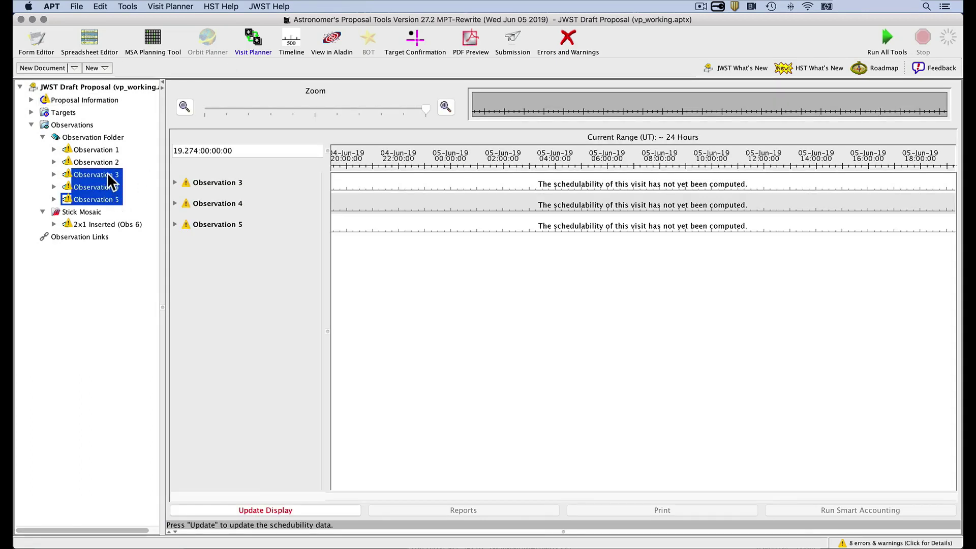
{"action": "left_click", "coordinate": [90, 137]}
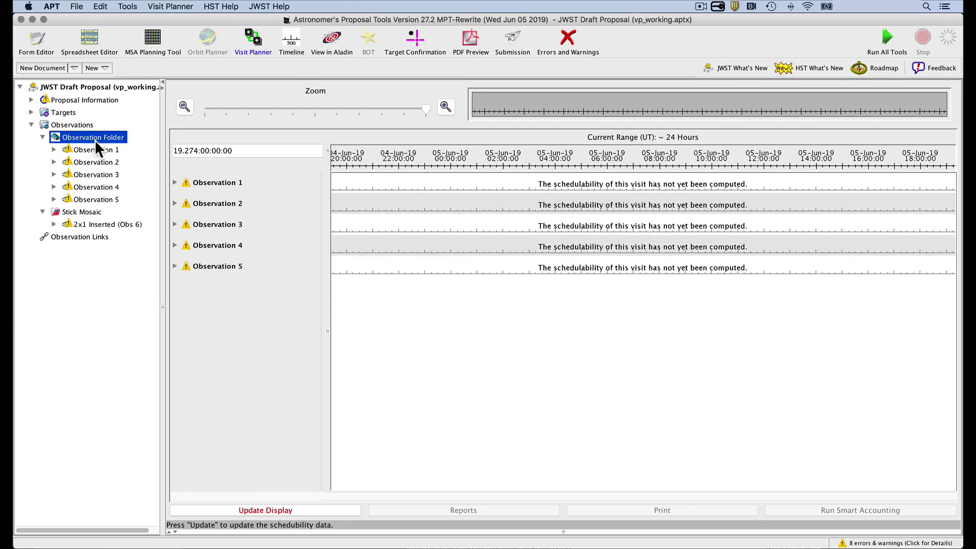
{"action": "left_click", "coordinate": [79, 125]}
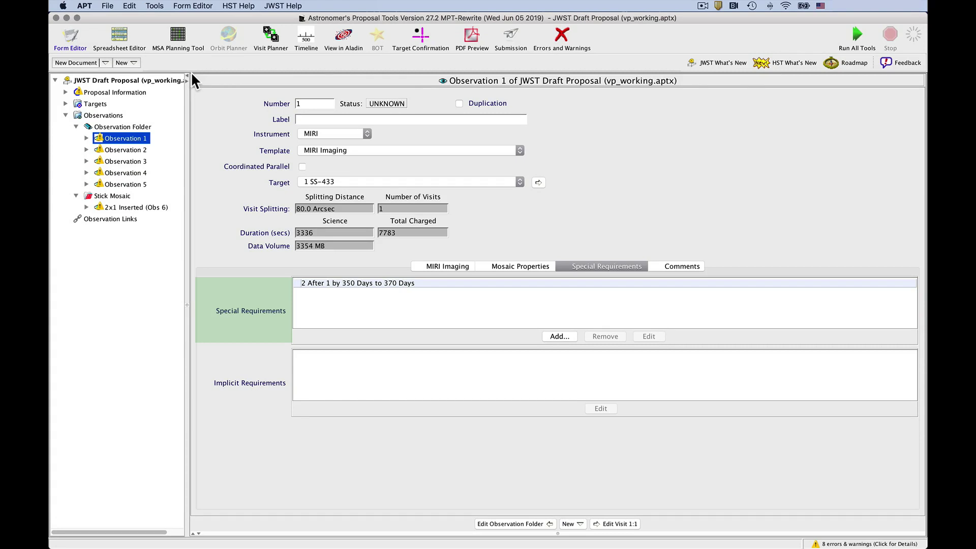
- Compute the schedulability of Observation 1 and its linked observation in the Visit Planner, and inspect the schedulable windows on the timeline
{"action": "left_click", "coordinate": [269, 35]}
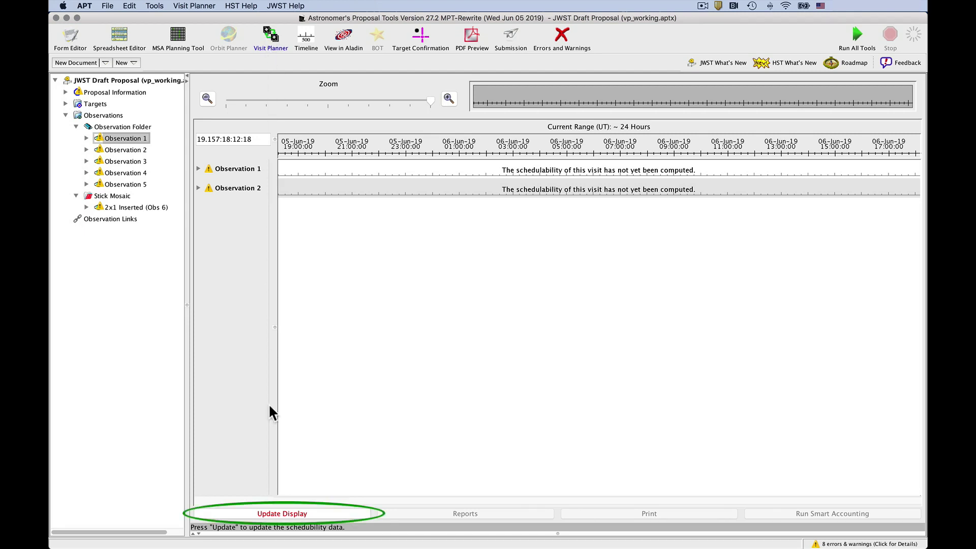
{"action": "left_click", "coordinate": [285, 512]}
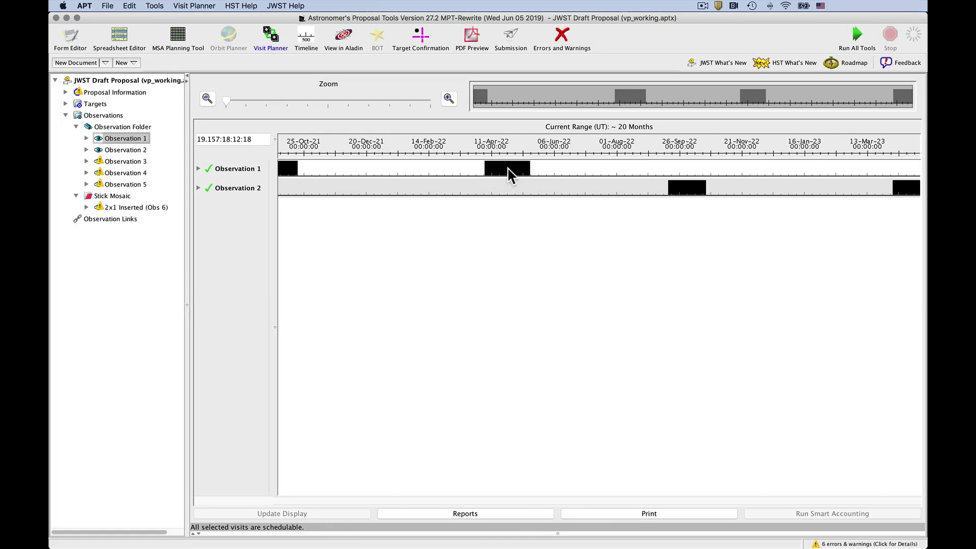
{"action": "mouse_move", "coordinate": [467, 174]}
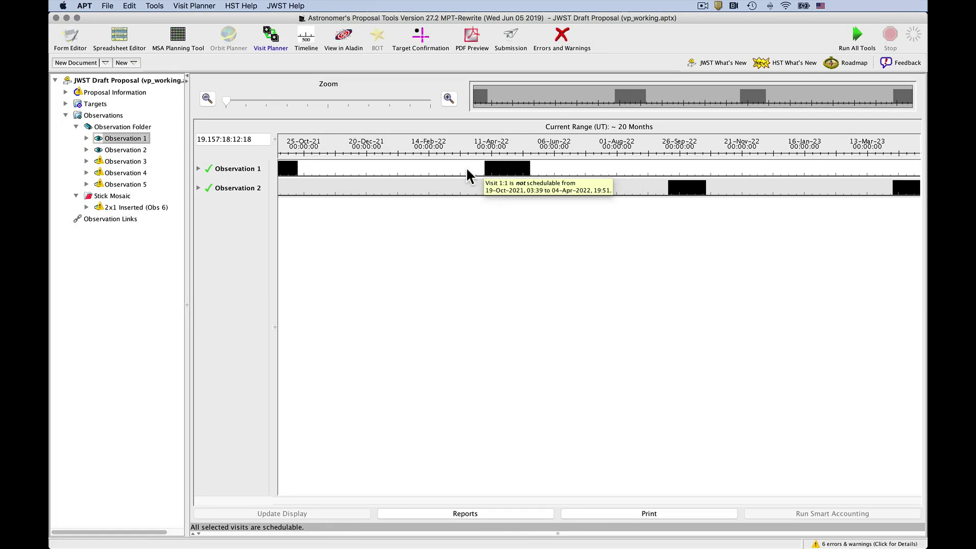
{"action": "mouse_move", "coordinate": [225, 98]}
{"action": "left_mouse_down"}
{"action": "mouse_move", "coordinate": [283, 97]}
{"action": "mouse_move", "coordinate": [226, 98]}
{"action": "left_mouse_up"}
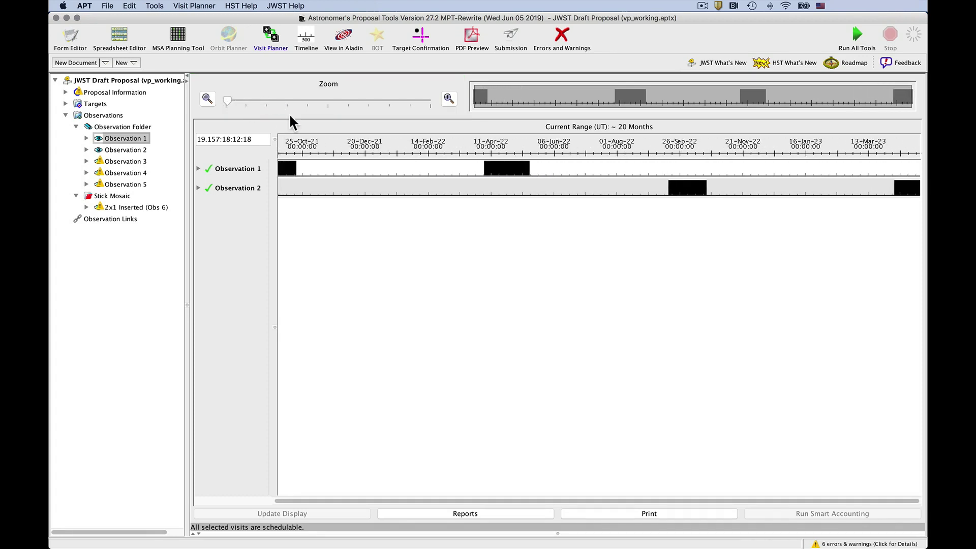
{"action": "left_click", "coordinate": [406, 222]}
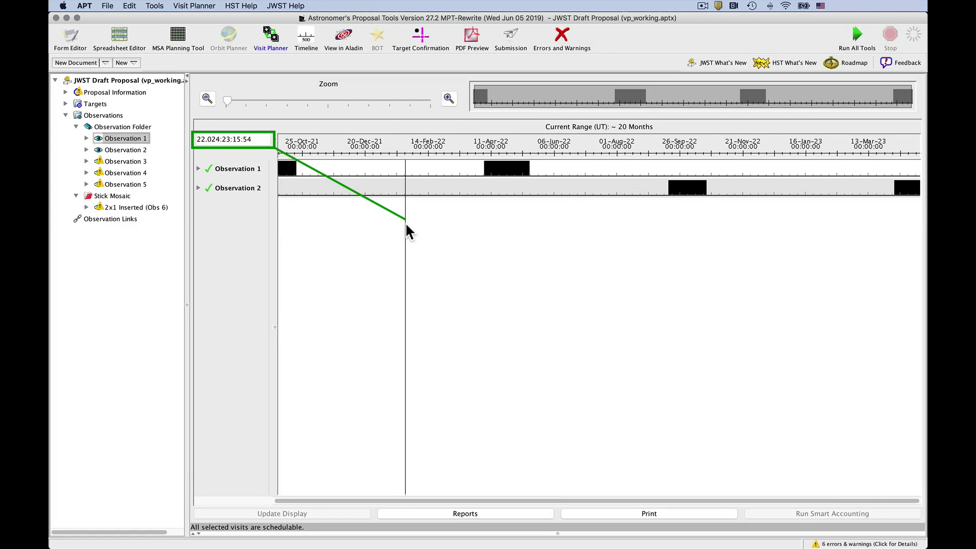
- Expand Observation 1 down to the constraints of Visit 1:1 and examine the Relative Suitability and Off-Normal windows
{"action": "left_click", "coordinate": [198, 168]}
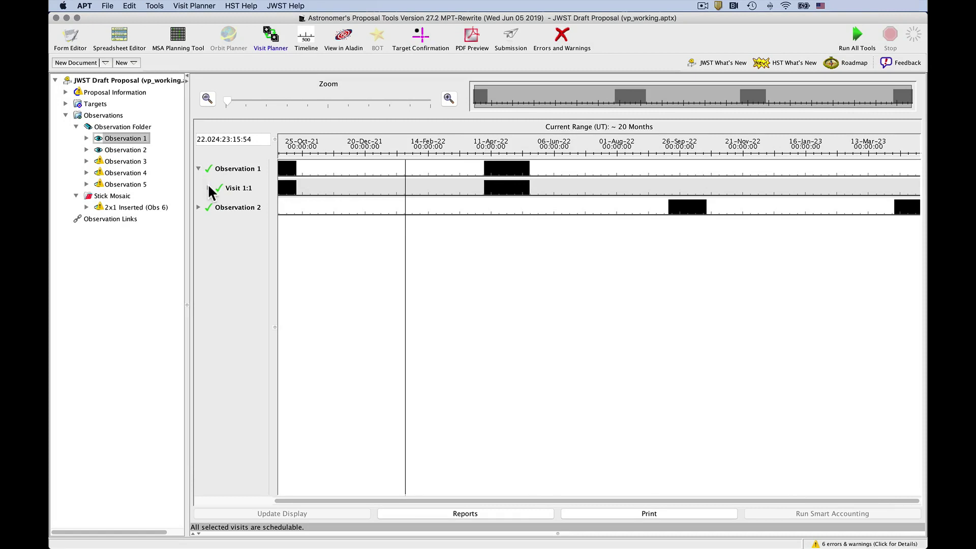
{"action": "left_click", "coordinate": [209, 188]}
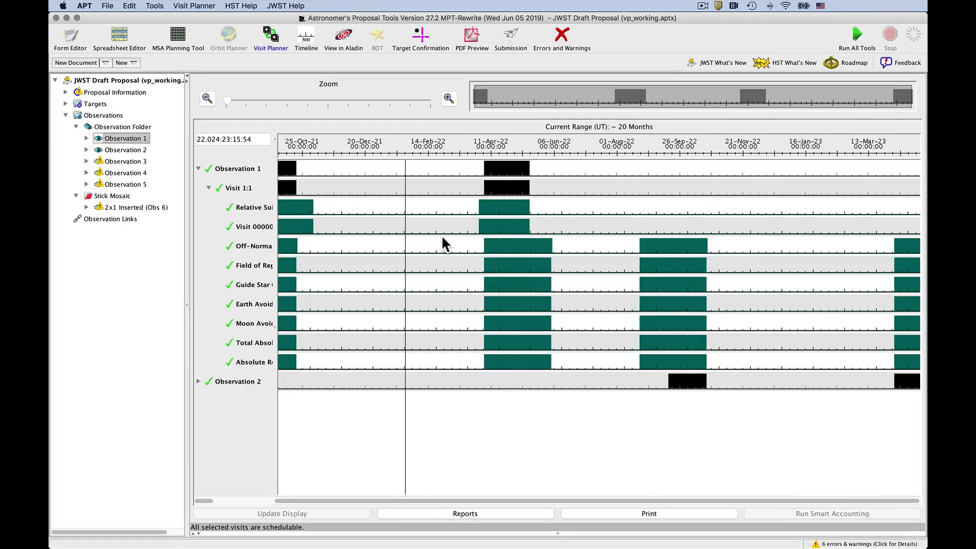
{"action": "mouse_move", "coordinate": [474, 230]}
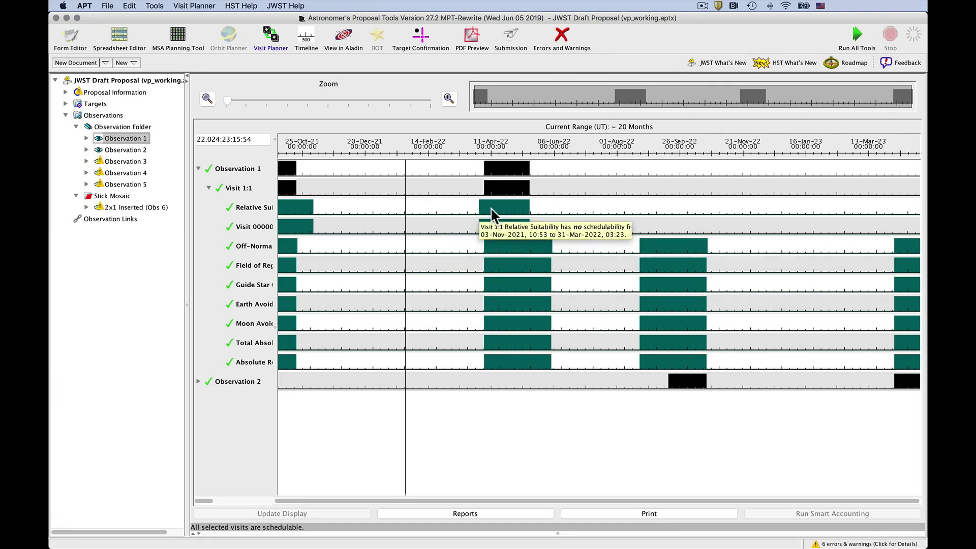
{"action": "left_click", "coordinate": [529, 205]}
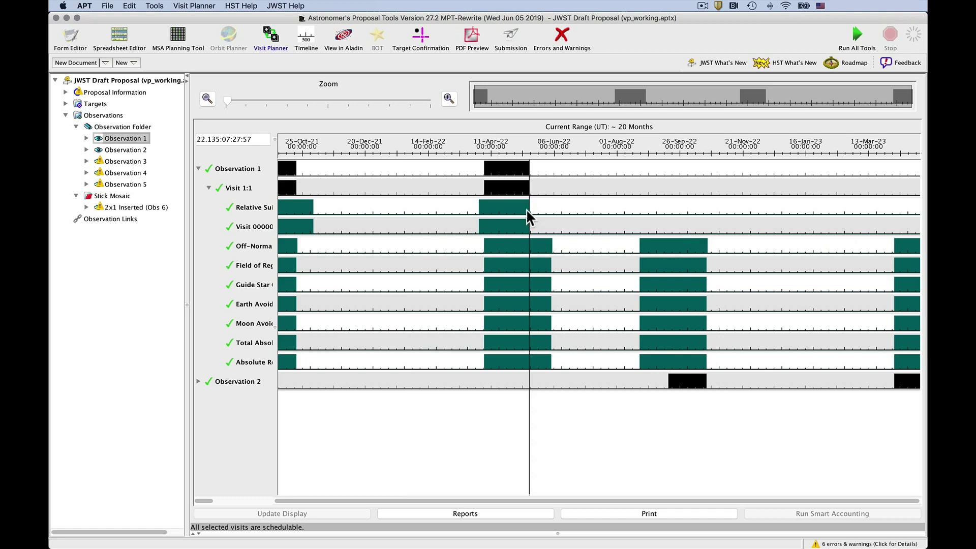
{"action": "left_click", "coordinate": [483, 245]}
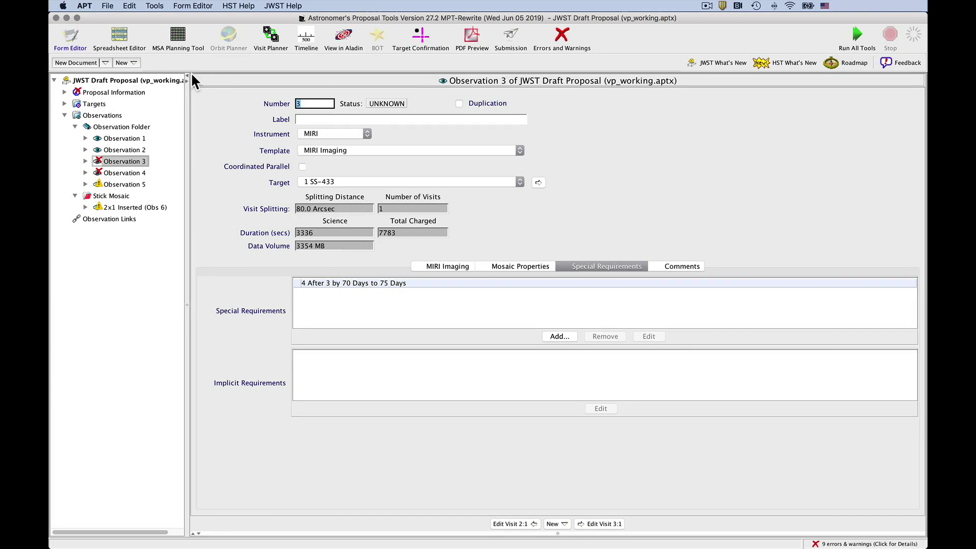
- Show Observation 3 in the Visit Planner and expand the constraint details of Observations 3 and 4
{"action": "left_click", "coordinate": [273, 41]}
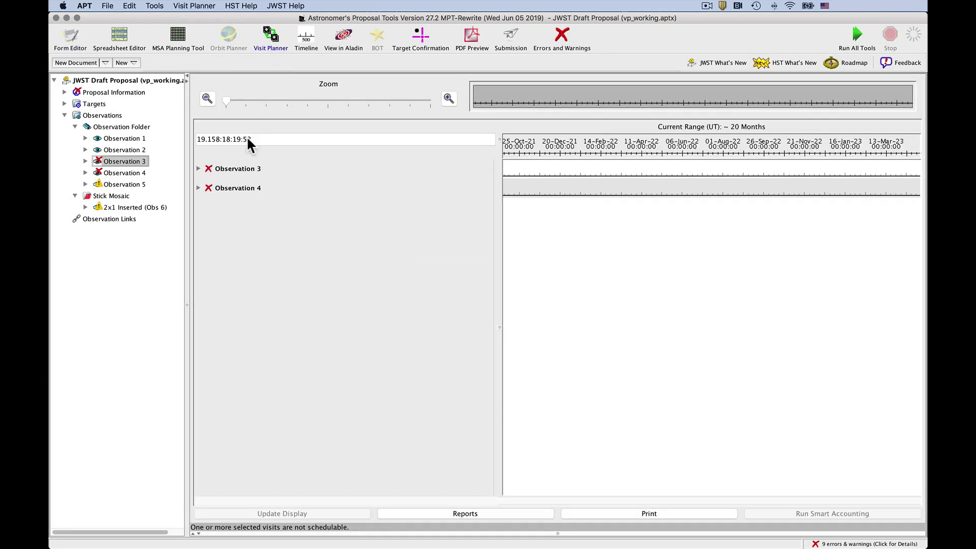
{"action": "left_click", "coordinate": [198, 169]}
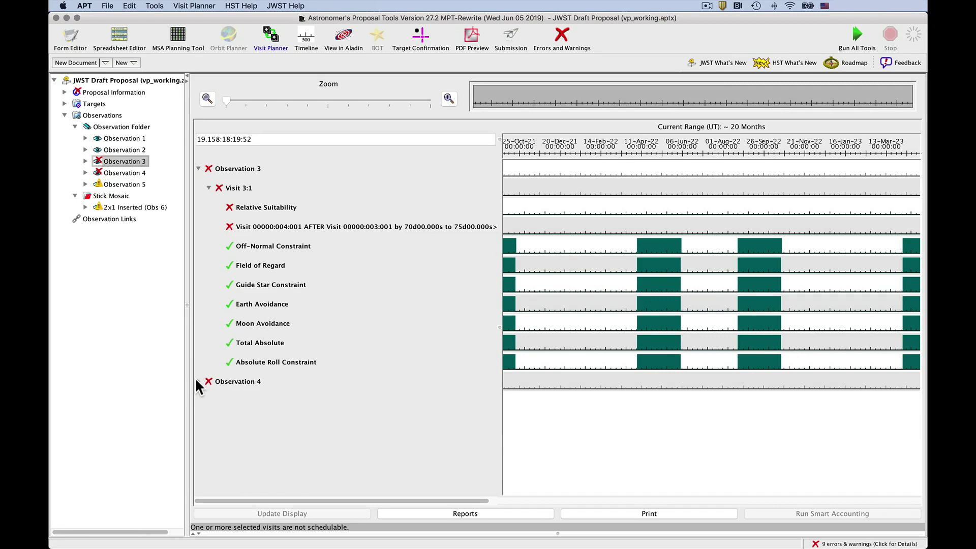
{"action": "left_click", "coordinate": [198, 381]}
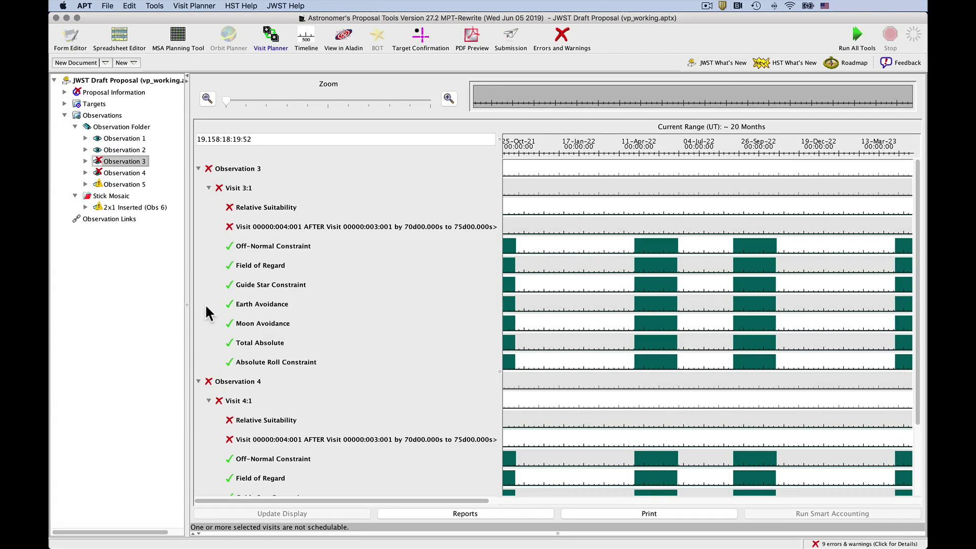
- Set Observation 3's After Observation Link to a minimum of 80 and maximum of 85 days, and update the schedulability
{"action": "left_click", "coordinate": [69, 40]}
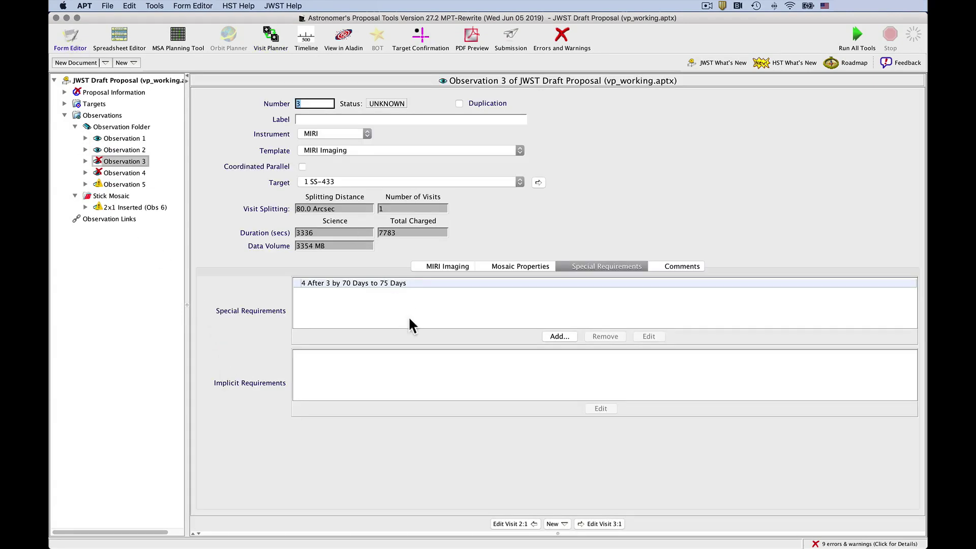
{"action": "left_click", "coordinate": [377, 283]}
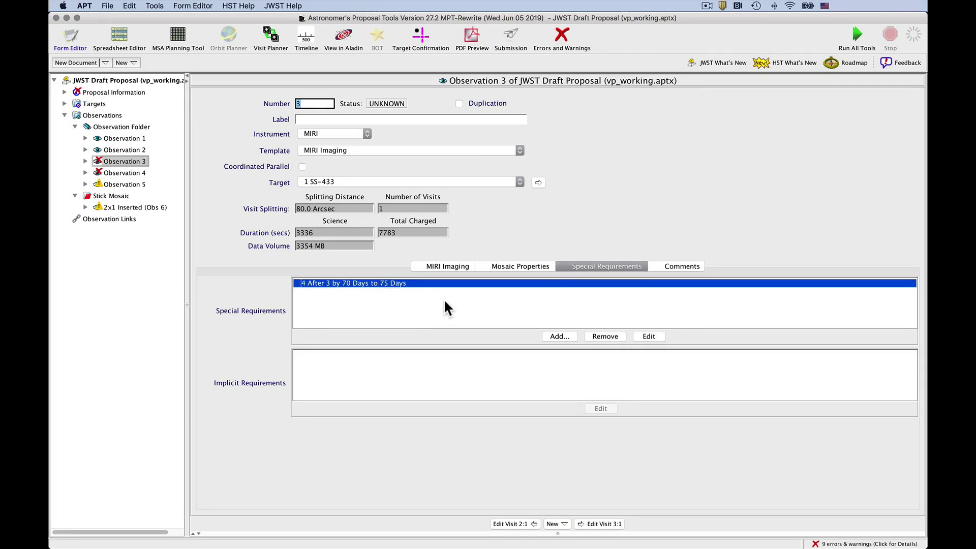
{"action": "left_click", "coordinate": [647, 336]}
{"action": "left_click", "coordinate": [423, 339]}
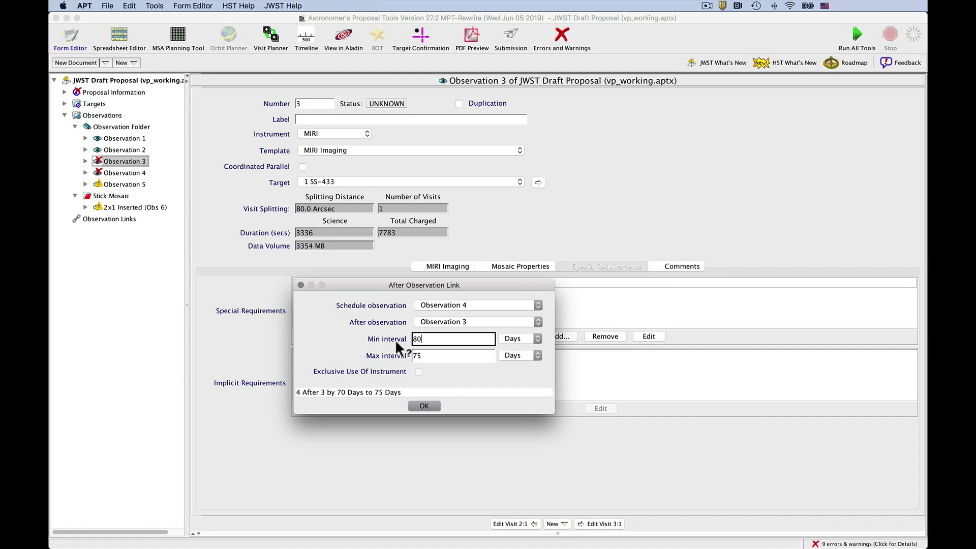
{"action": "left_click", "coordinate": [417, 357]}
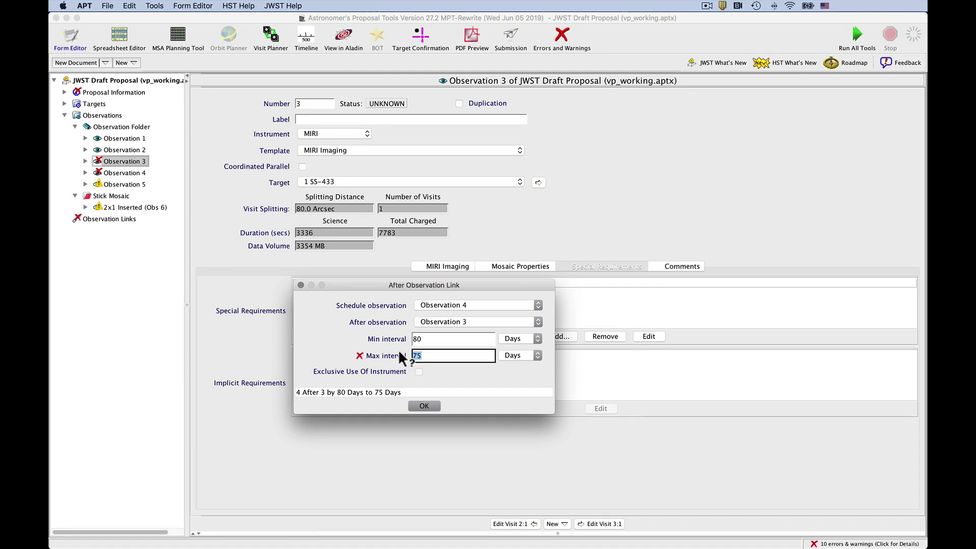
{"action": "type", "text": "85"}
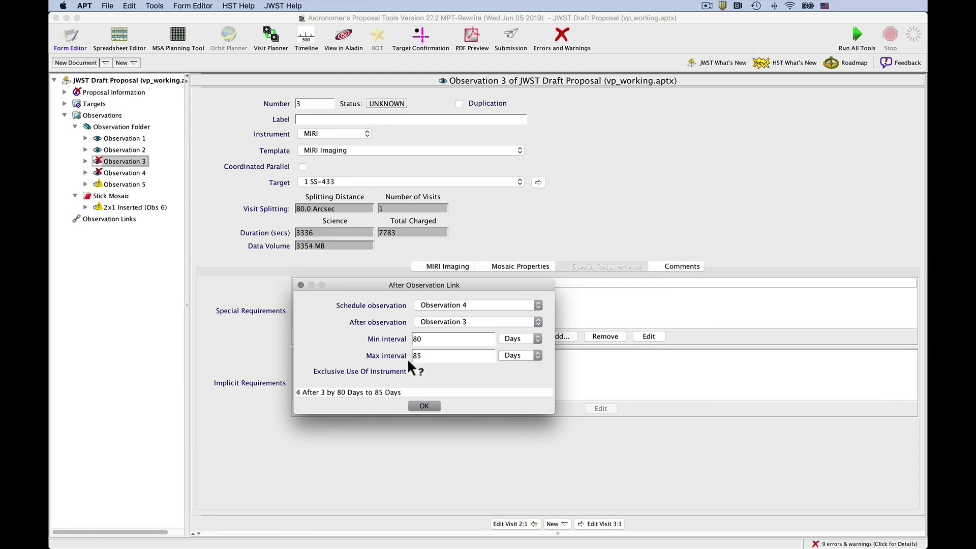
{"action": "left_click", "coordinate": [424, 406]}
{"action": "left_click", "coordinate": [270, 32]}
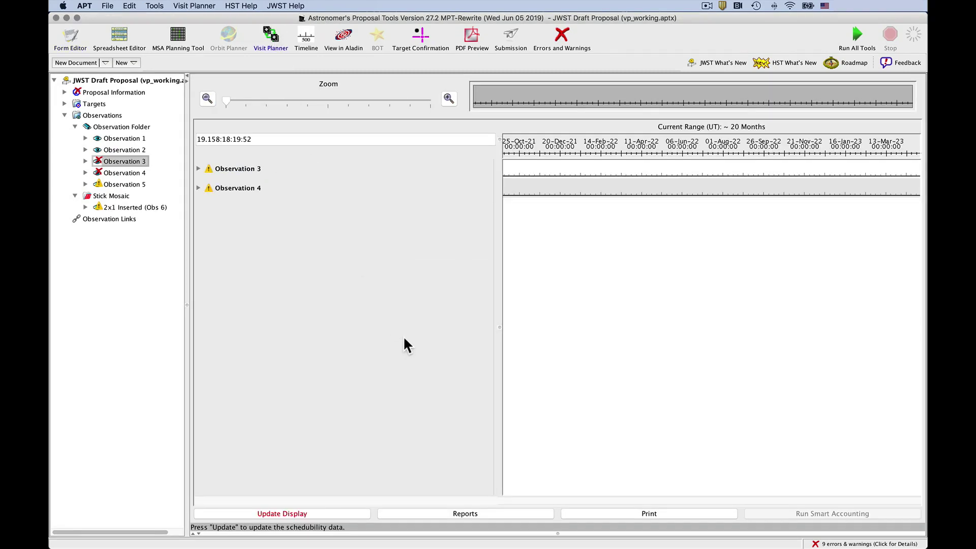
{"action": "left_click", "coordinate": [306, 512]}
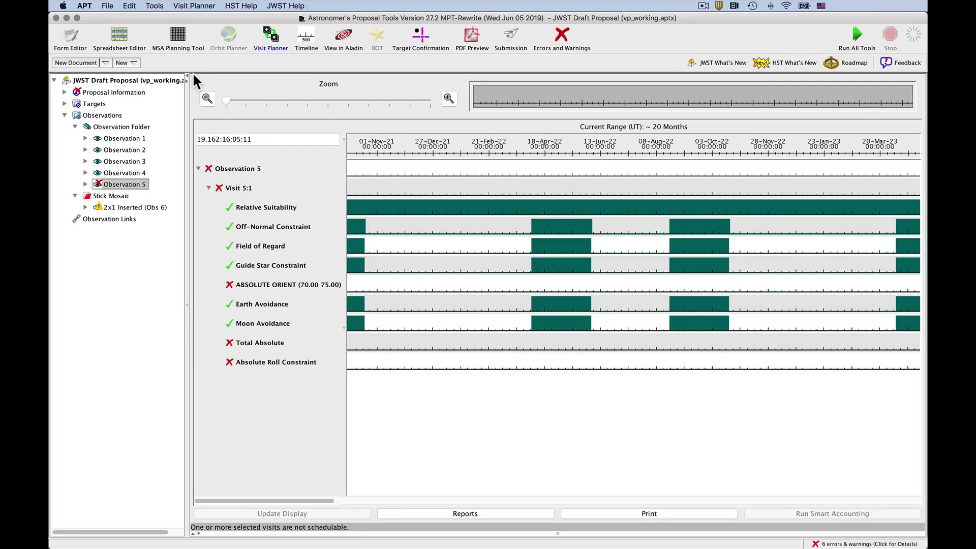
- Remove the Aperture PA Range special requirement from Observation 5 and update its schedulability in the Visit Planner
{"action": "left_click", "coordinate": [70, 36]}
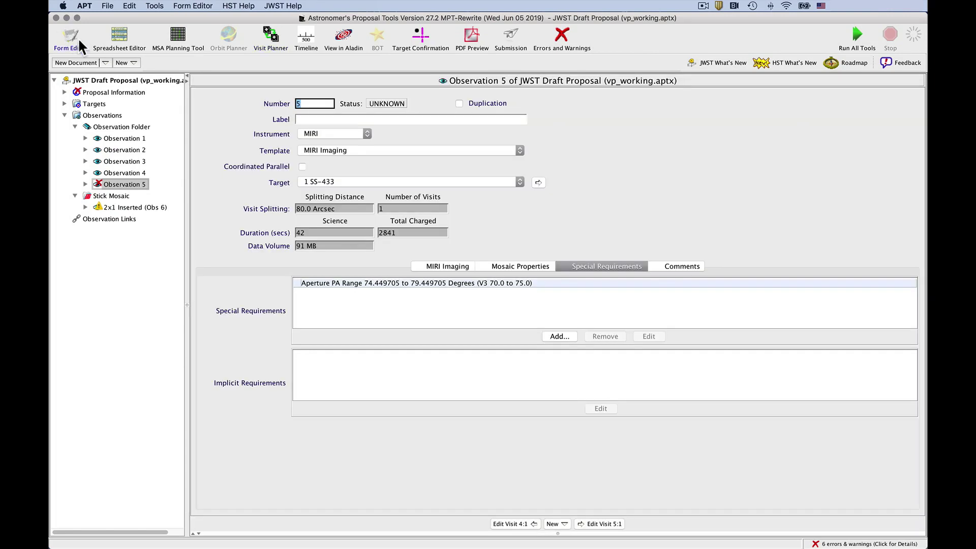
{"action": "left_click", "coordinate": [422, 284]}
{"action": "left_click", "coordinate": [601, 337]}
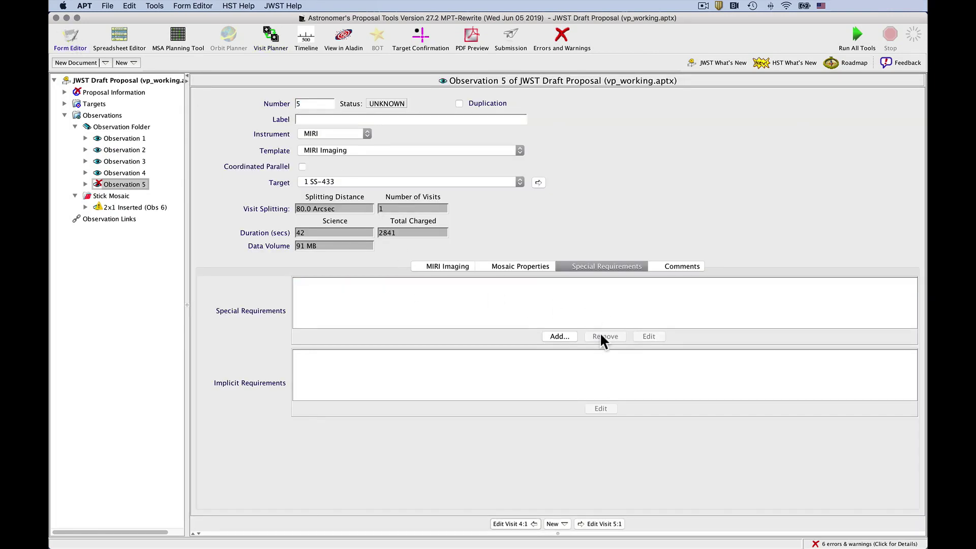
{"action": "left_click", "coordinate": [272, 38]}
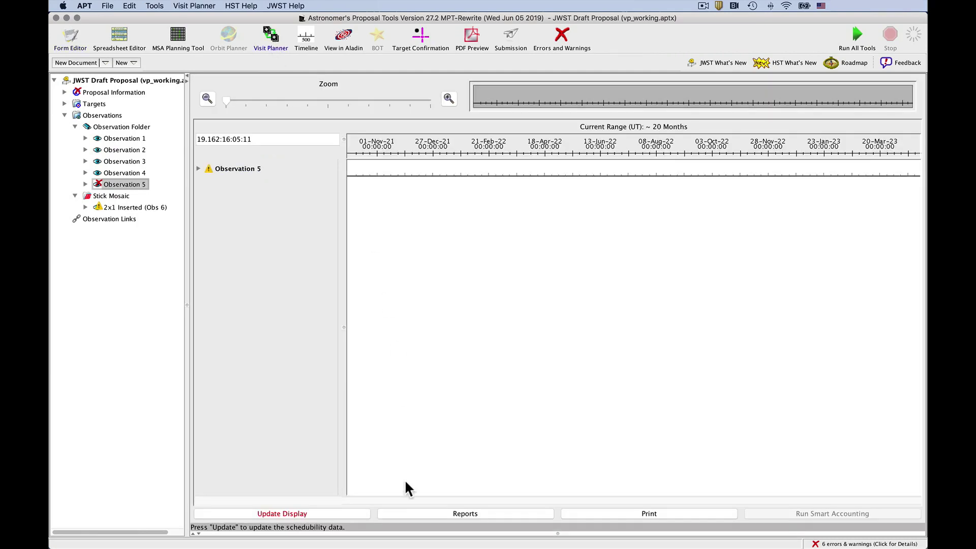
{"action": "left_click", "coordinate": [362, 512]}
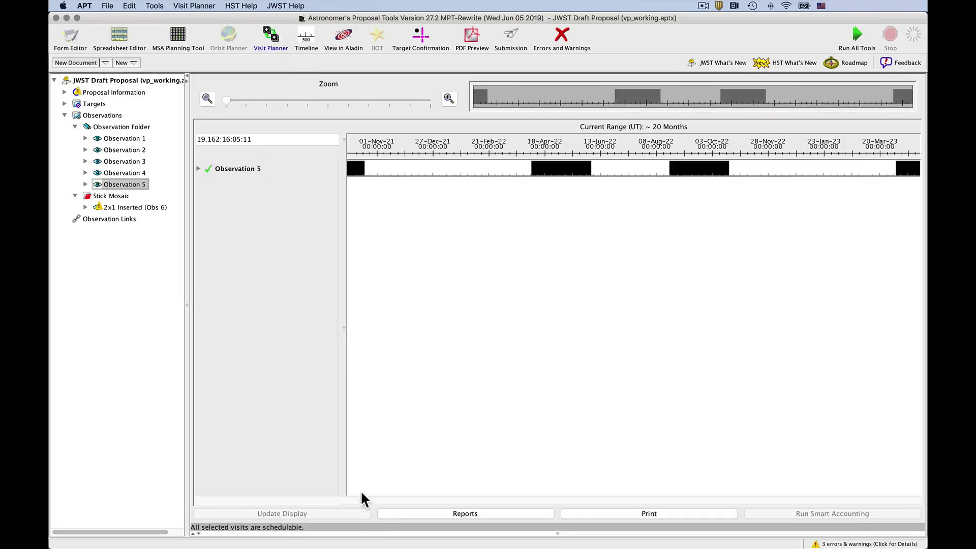
- Expand Observation 5 to its visit constraints, review the Total Roll Analysis report for Visit 5:1, and close the report
{"action": "left_click", "coordinate": [198, 167]}
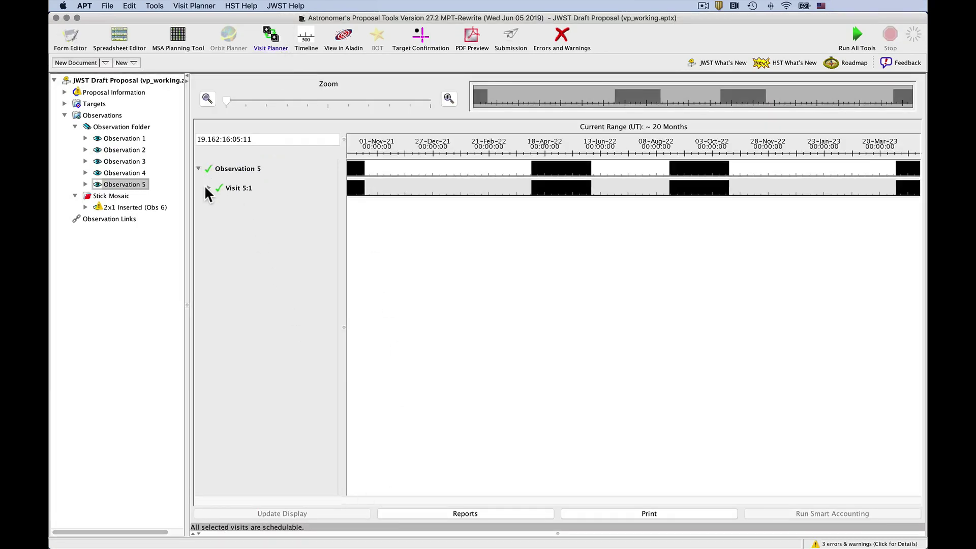
{"action": "left_click", "coordinate": [208, 188]}
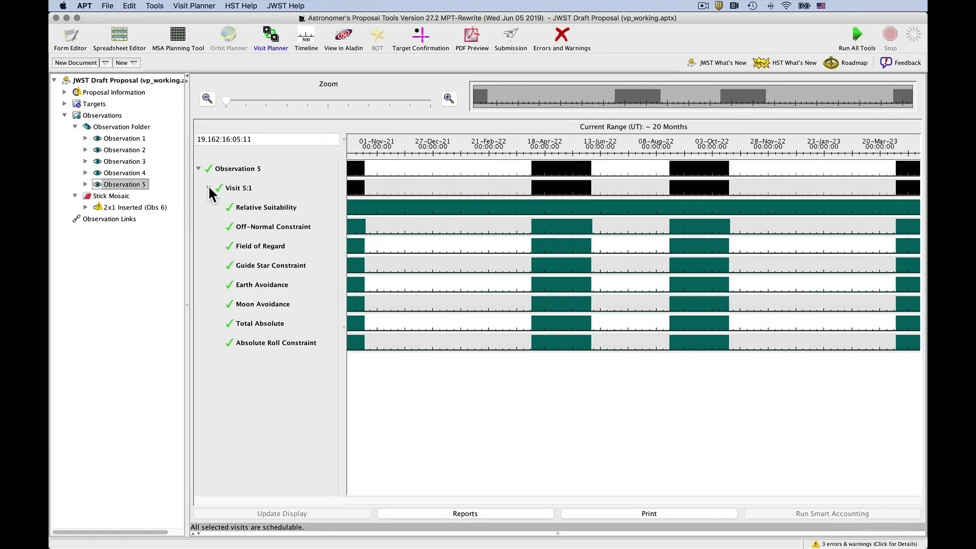
{"action": "right_click", "coordinate": [233, 187]}
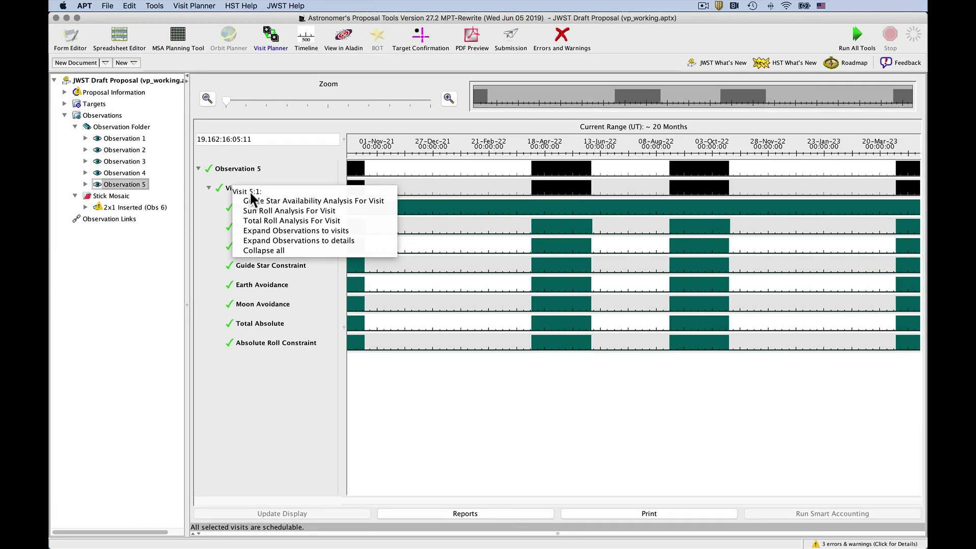
{"action": "left_click", "coordinate": [502, 514]}
{"action": "mouse_move", "coordinate": [520, 519]}
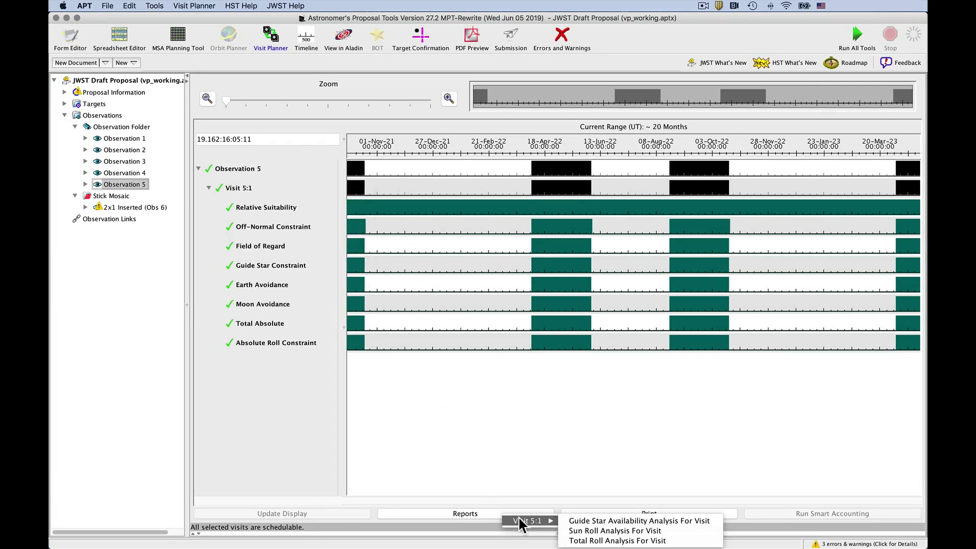
{"action": "left_click", "coordinate": [599, 541]}
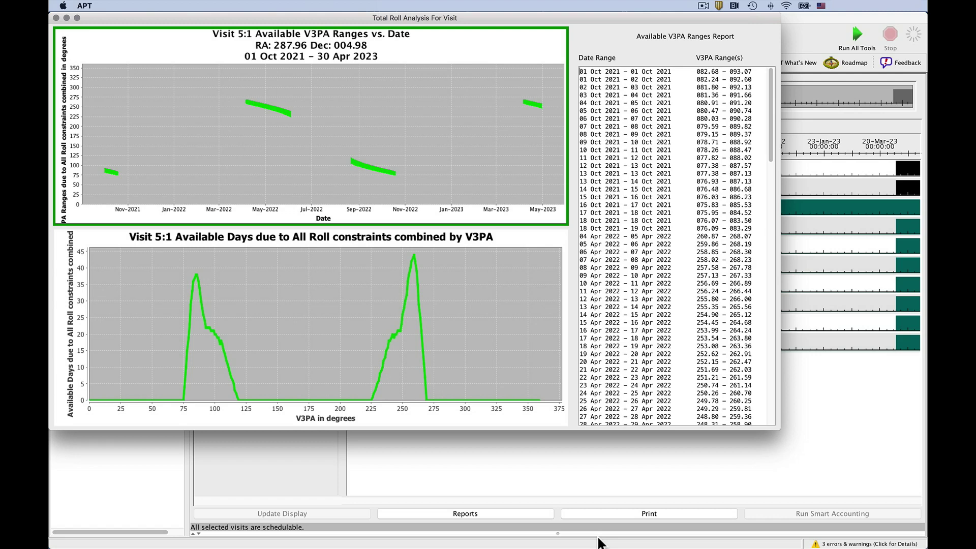
{"action": "key", "text": "Tab"}
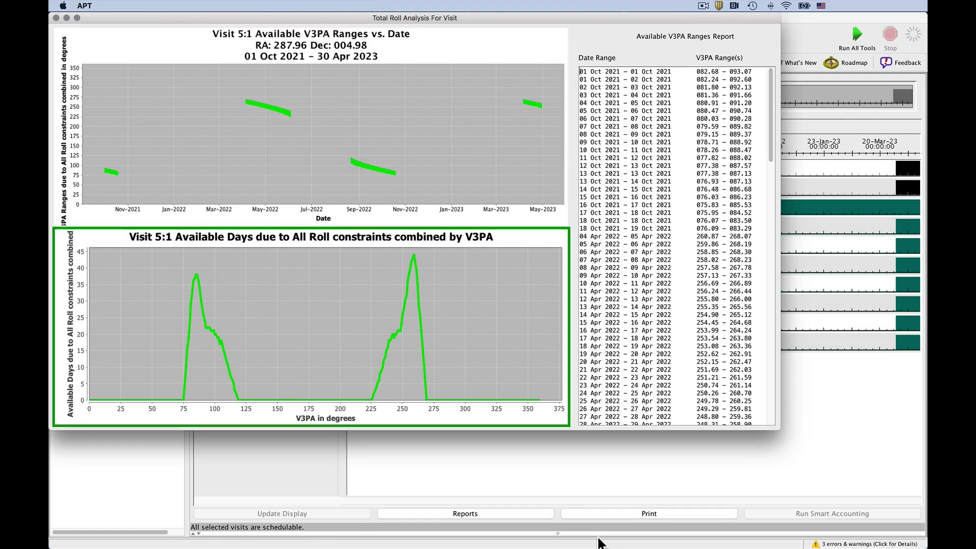
{"action": "key", "text": "Tab"}
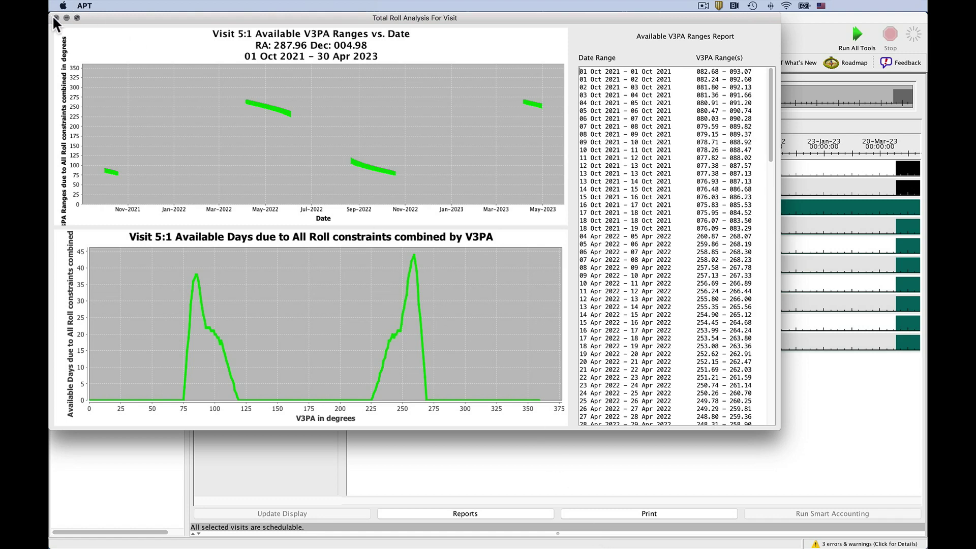
{"action": "left_click", "coordinate": [56, 18]}
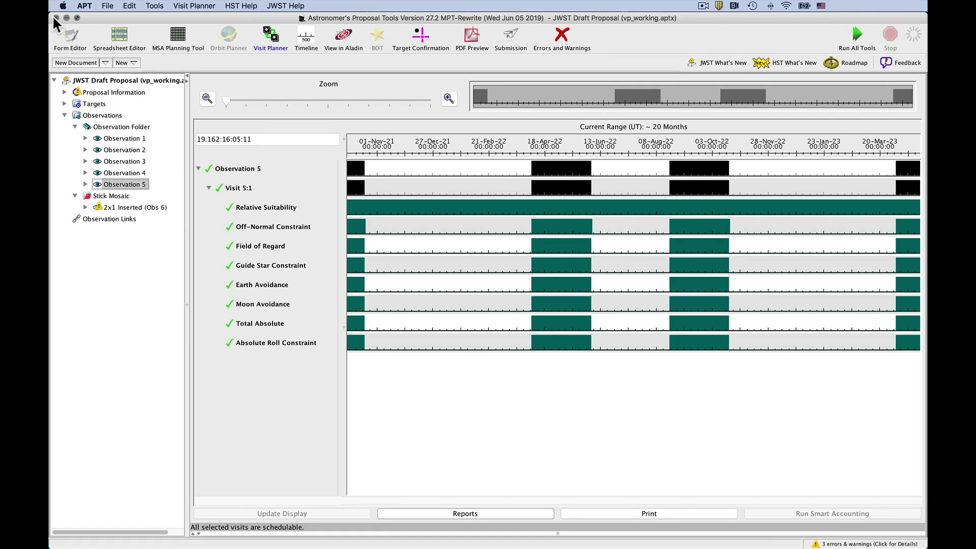
- Add a PA Range special requirement to Observation 5 using V3 angles of 80 to 85 degrees, and update its schedulability in the Visit Planner
{"action": "left_click", "coordinate": [72, 30]}
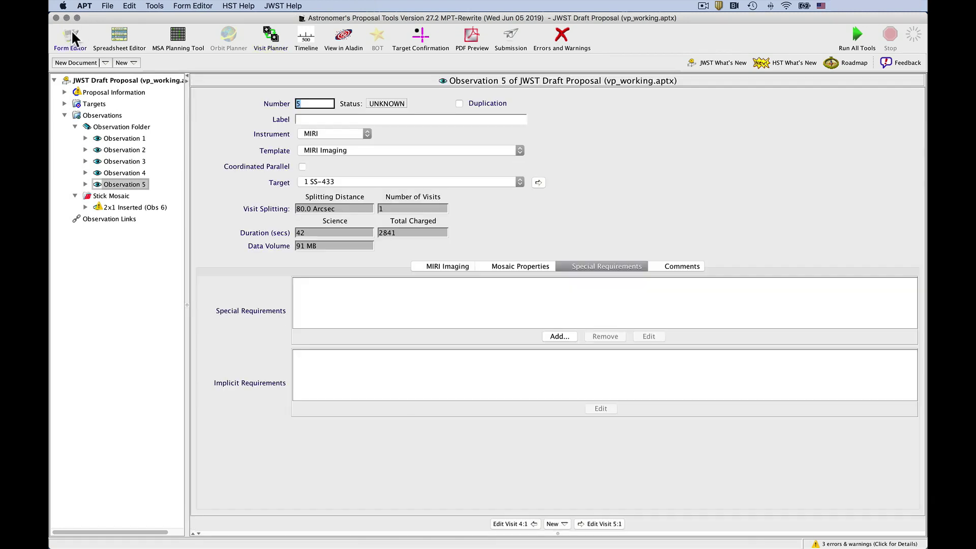
{"action": "left_click", "coordinate": [558, 336]}
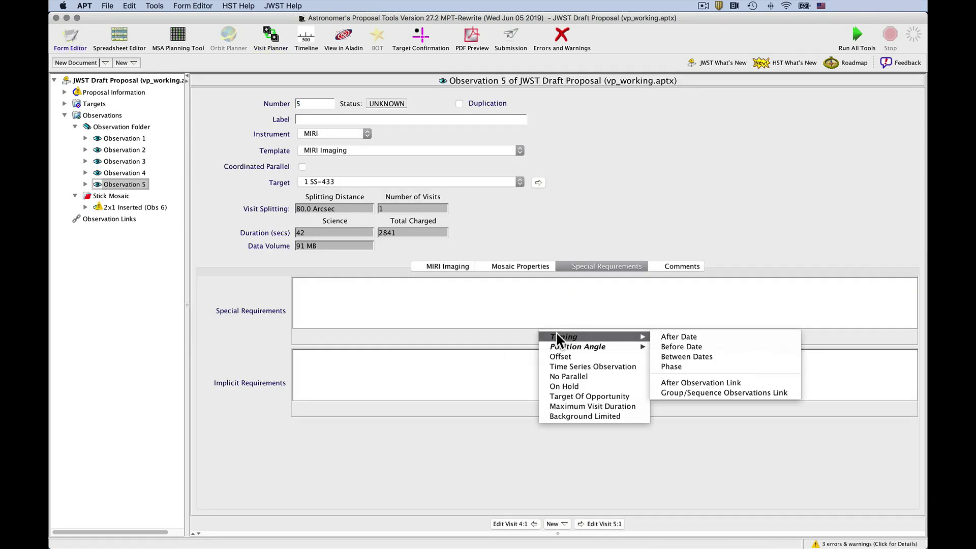
{"action": "mouse_move", "coordinate": [567, 346]}
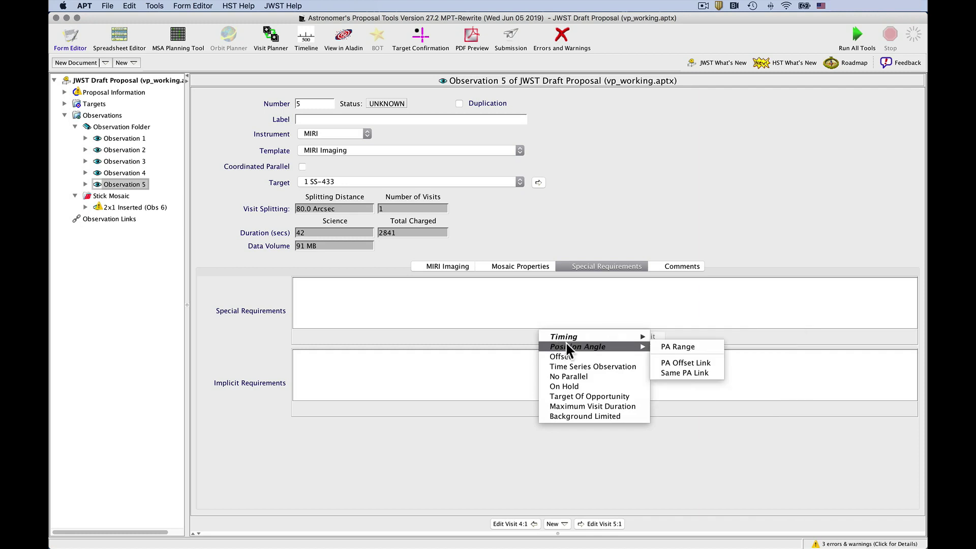
{"action": "left_click", "coordinate": [672, 345]}
{"action": "left_click", "coordinate": [687, 321]}
{"action": "left_click", "coordinate": [637, 305]}
{"action": "type", "text": "80"}
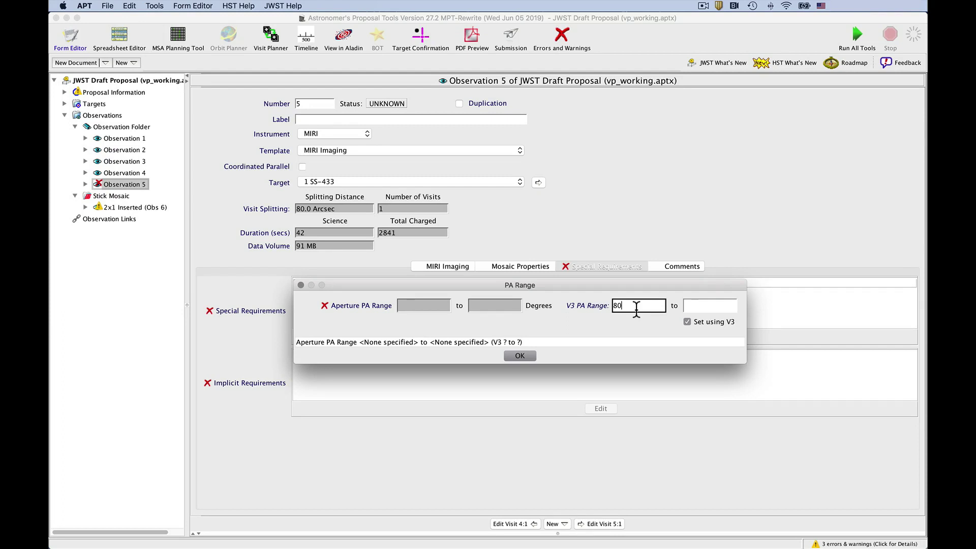
{"action": "left_click", "coordinate": [694, 305]}
{"action": "type", "text": "85"}
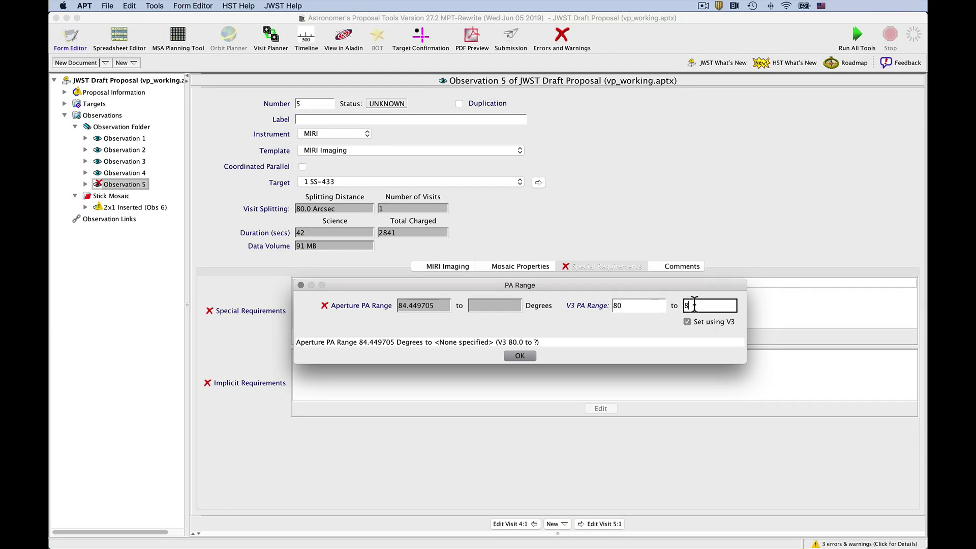
{"action": "left_click", "coordinate": [527, 354]}
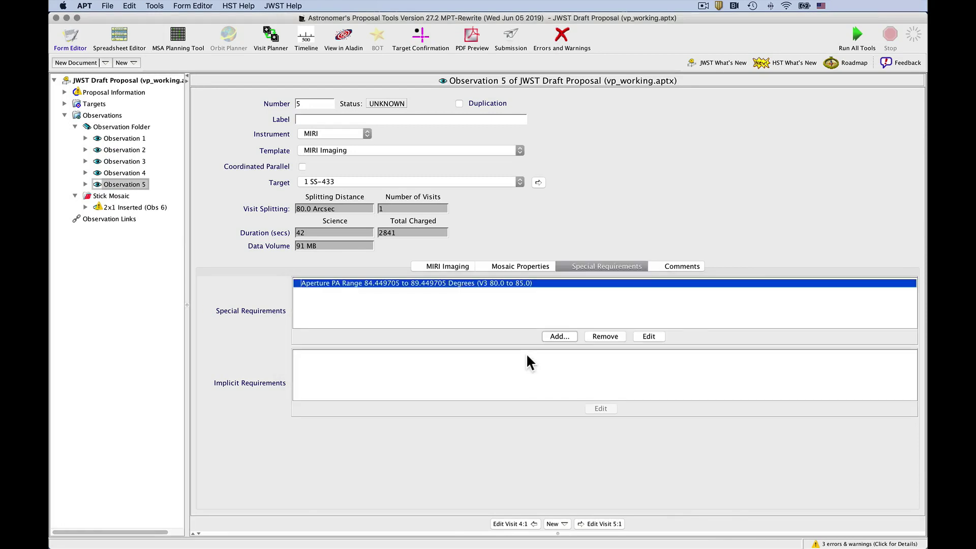
{"action": "left_click", "coordinate": [278, 43]}
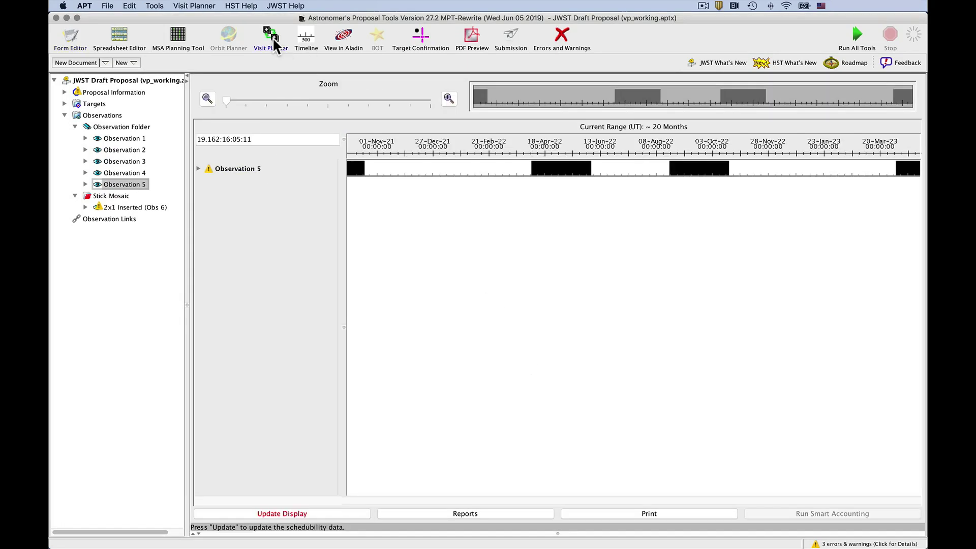
{"action": "left_click", "coordinate": [335, 513]}
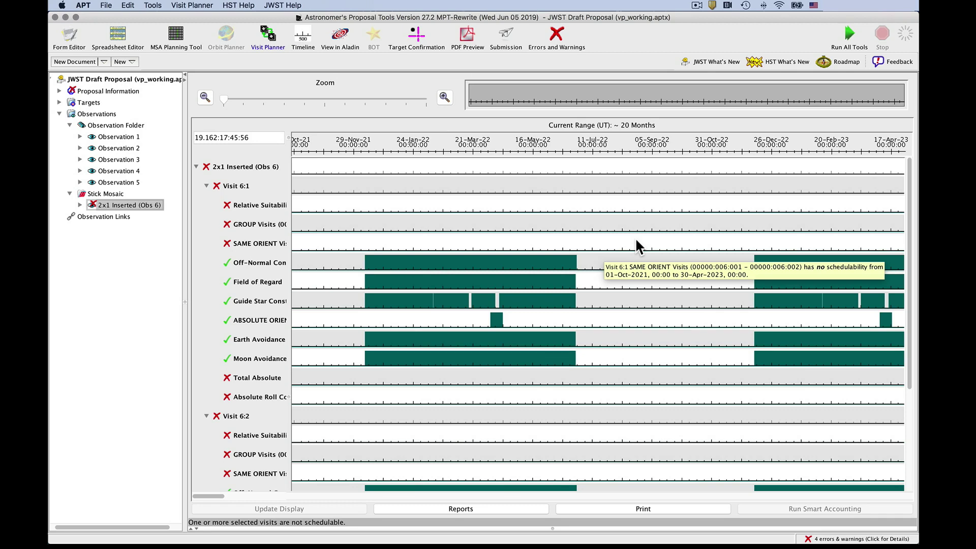
- Review the constraint details of Visits 6:1 and 6:2, and view Observation 6 on the sky in Aladin
{"action": "scroll", "coordinate": [637, 241], "scroll_direction": "down", "scroll_amount": 6}
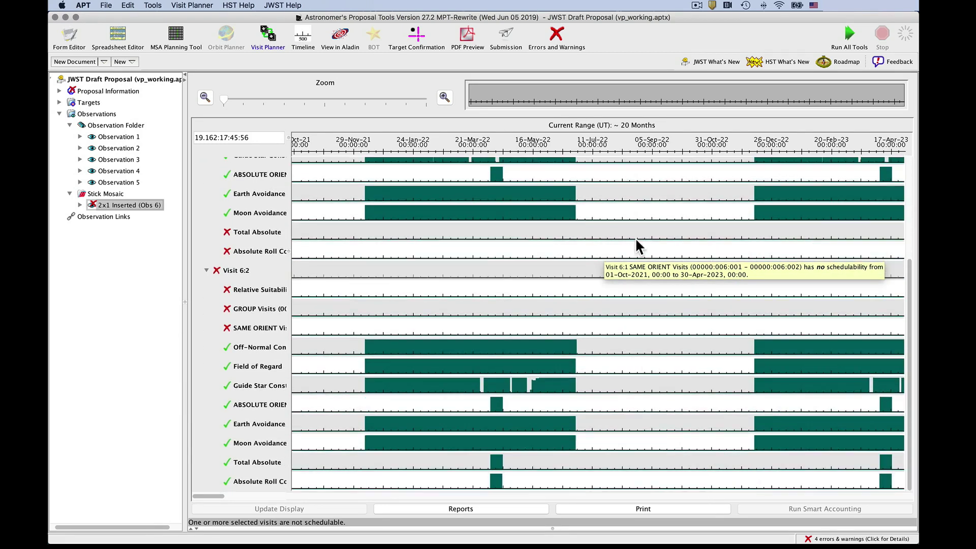
{"action": "scroll", "coordinate": [635, 237], "scroll_direction": "up", "scroll_amount": 6}
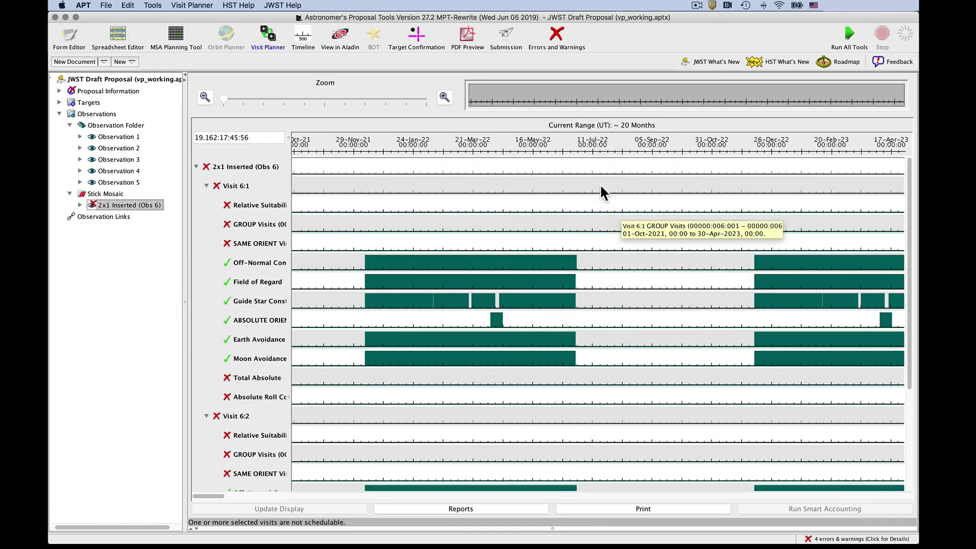
{"action": "left_click", "coordinate": [337, 38]}
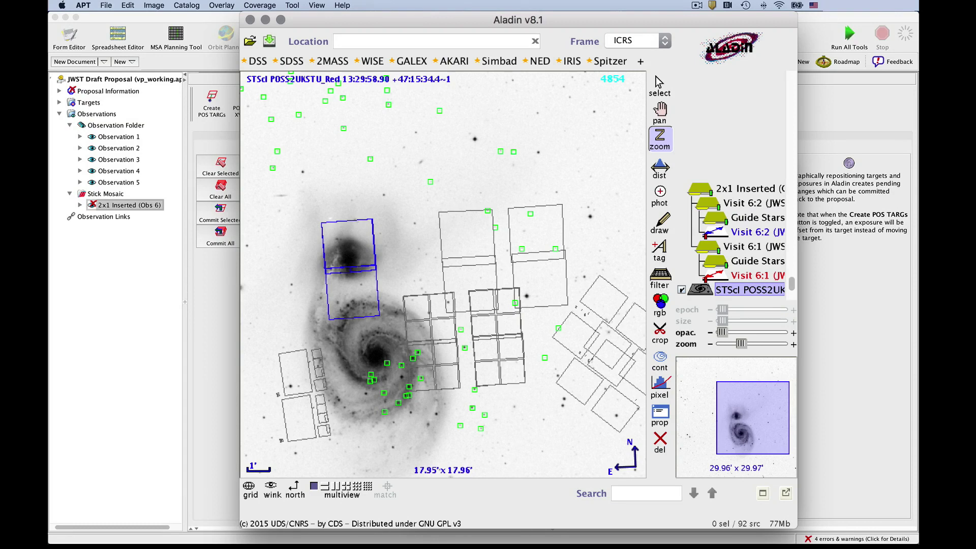
- Remove the Aperture PA Range special requirement from Observation 6 and update its schedulability in the Visit Planner
{"action": "left_click", "coordinate": [69, 38]}
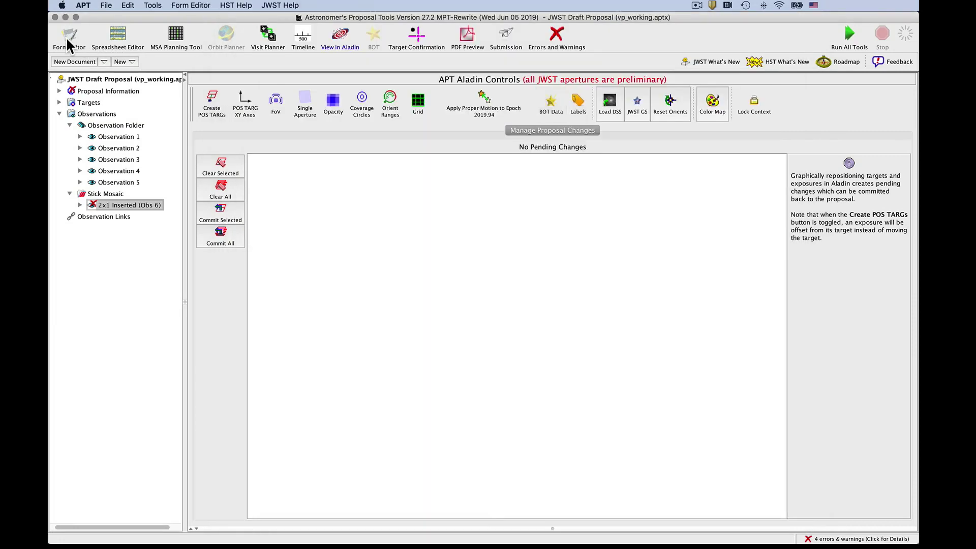
{"action": "left_click", "coordinate": [452, 279]}
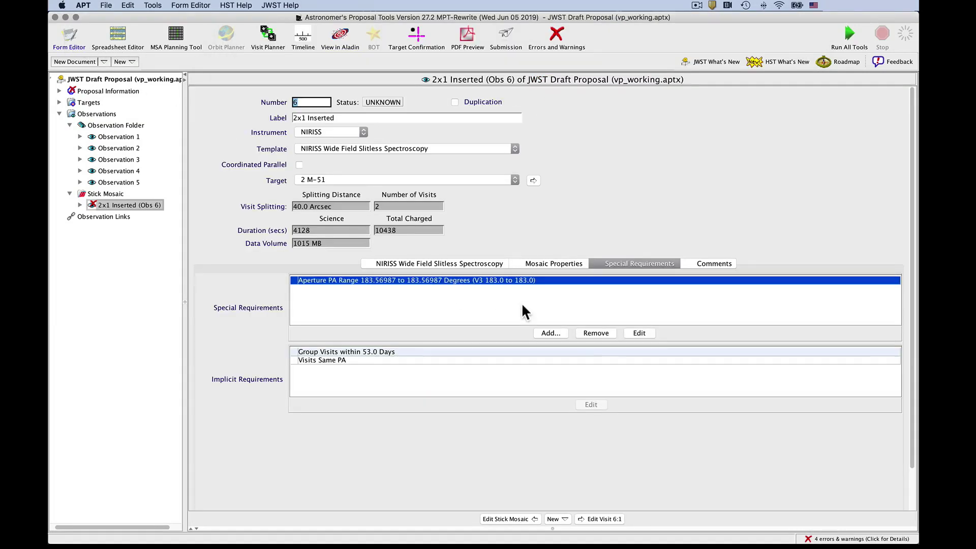
{"action": "left_click", "coordinate": [594, 333]}
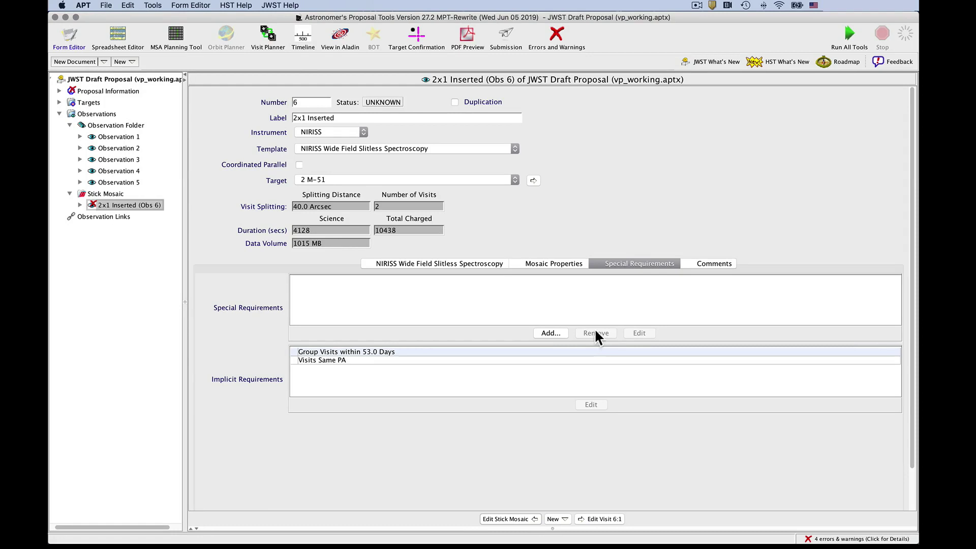
{"action": "left_click", "coordinate": [282, 49]}
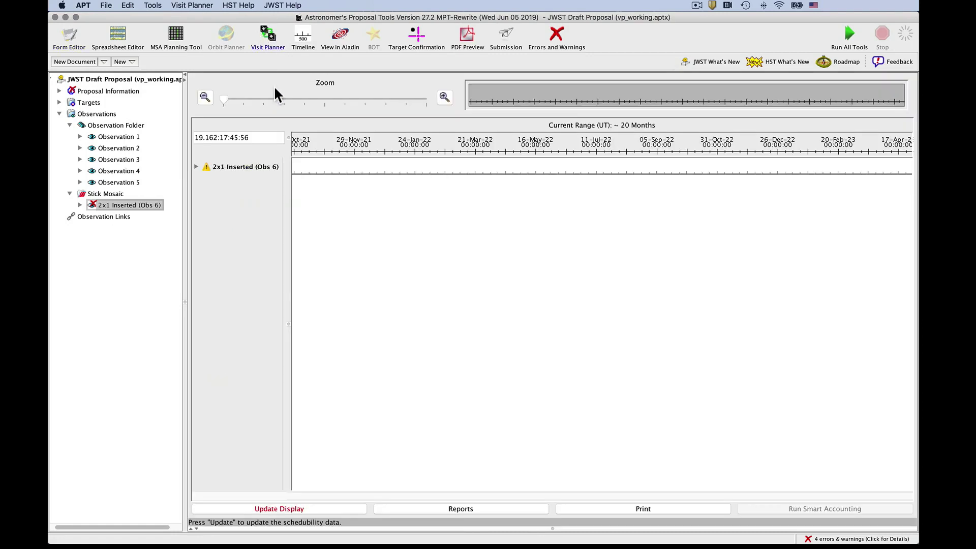
{"action": "left_click", "coordinate": [327, 504]}
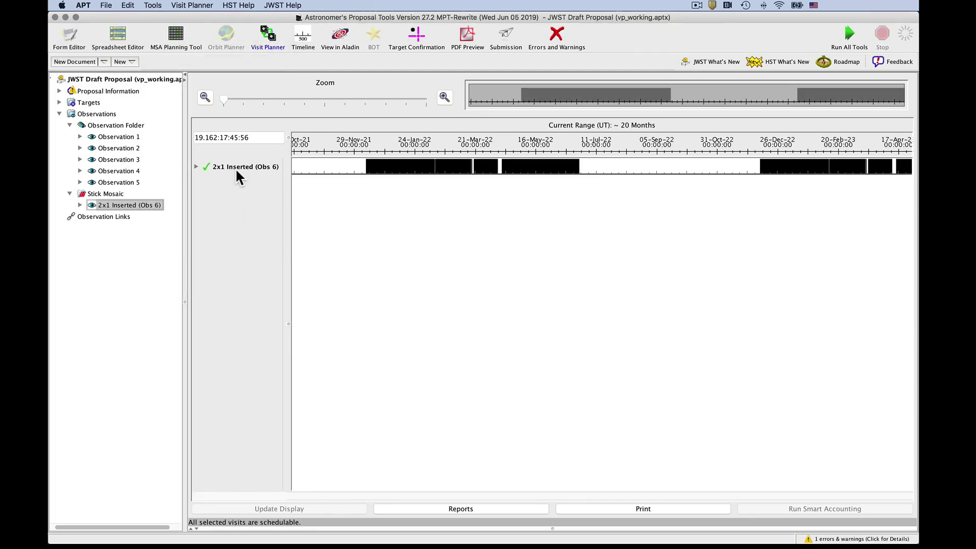
- Display the guide star availability by V3PA for Observation 6, examine the dips in the plot, and close it
{"action": "mouse_move", "coordinate": [236, 171]}
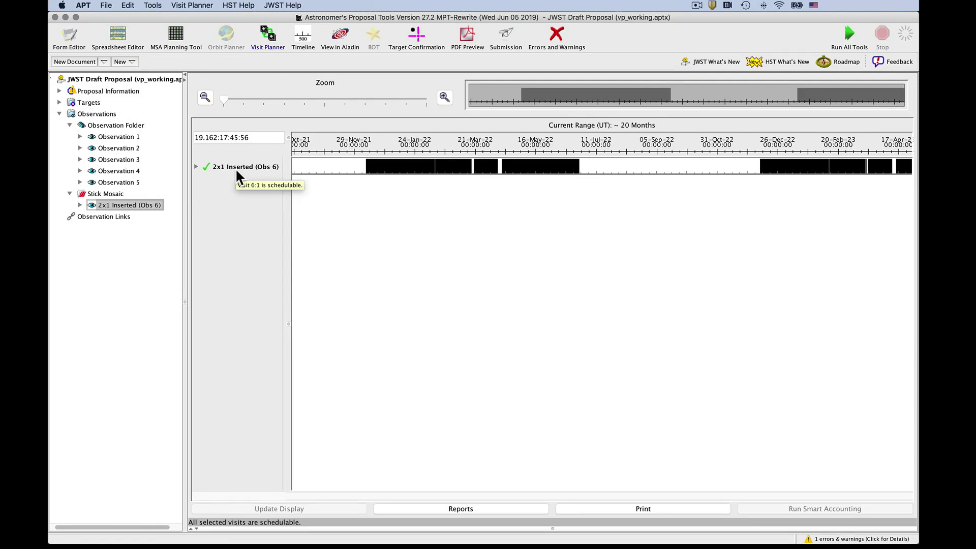
{"action": "right_click", "coordinate": [236, 169]}
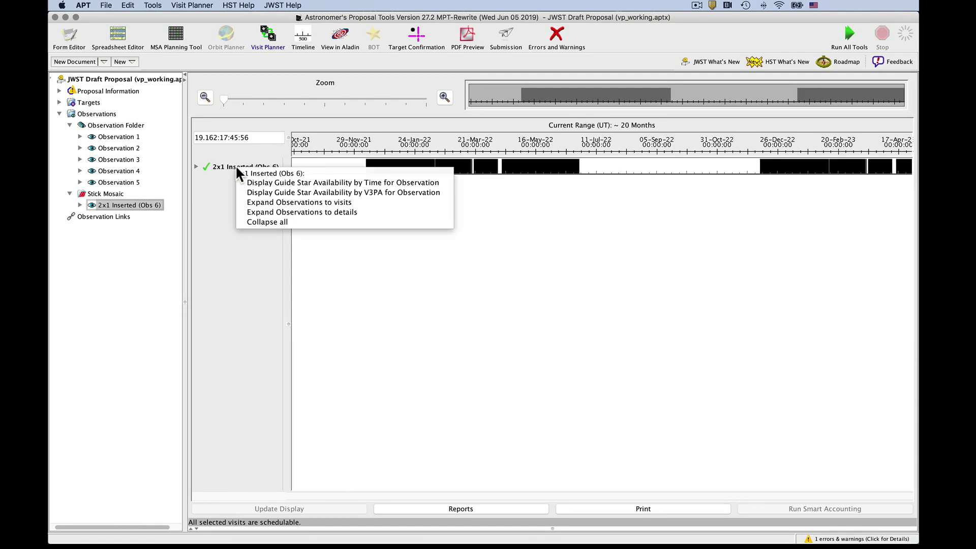
{"action": "left_click", "coordinate": [264, 192]}
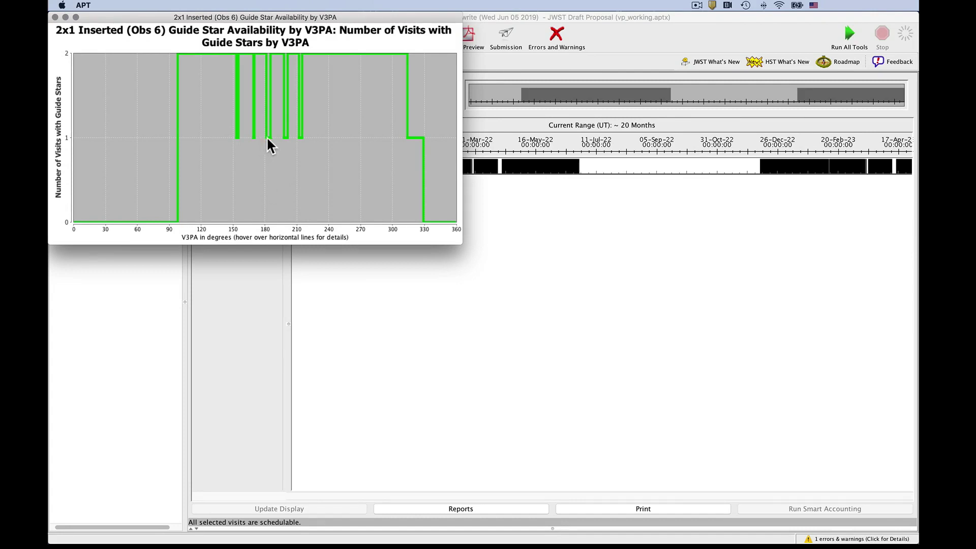
{"action": "mouse_move", "coordinate": [268, 139]}
{"action": "left_click", "coordinate": [56, 17]}
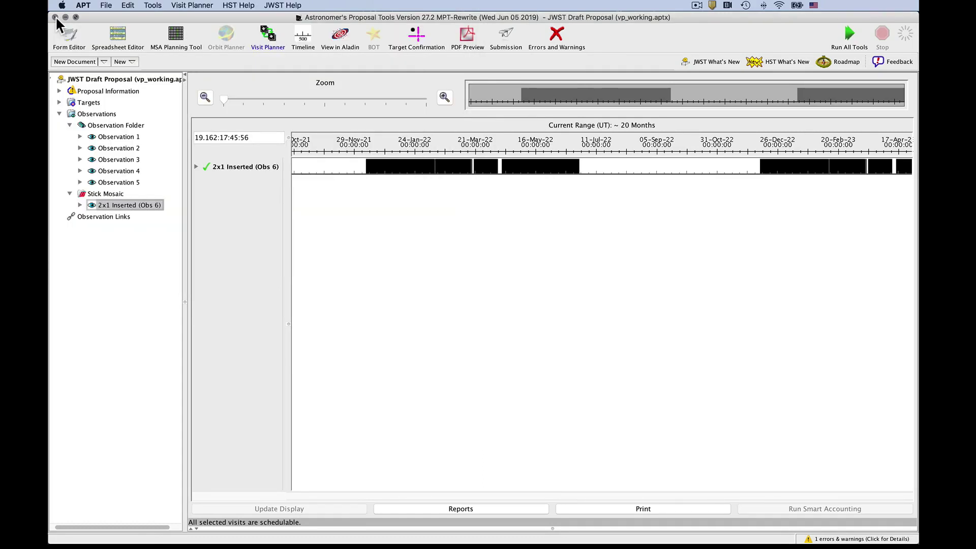
- Add a PA Range special requirement to Observation 6 using V3 angles of 186 to 186 degrees, and update its schedulability in the Visit Planner
{"action": "left_click", "coordinate": [78, 32]}
{"action": "scroll", "coordinate": [547, 331], "scroll_direction": "down", "scroll_amount": 2}
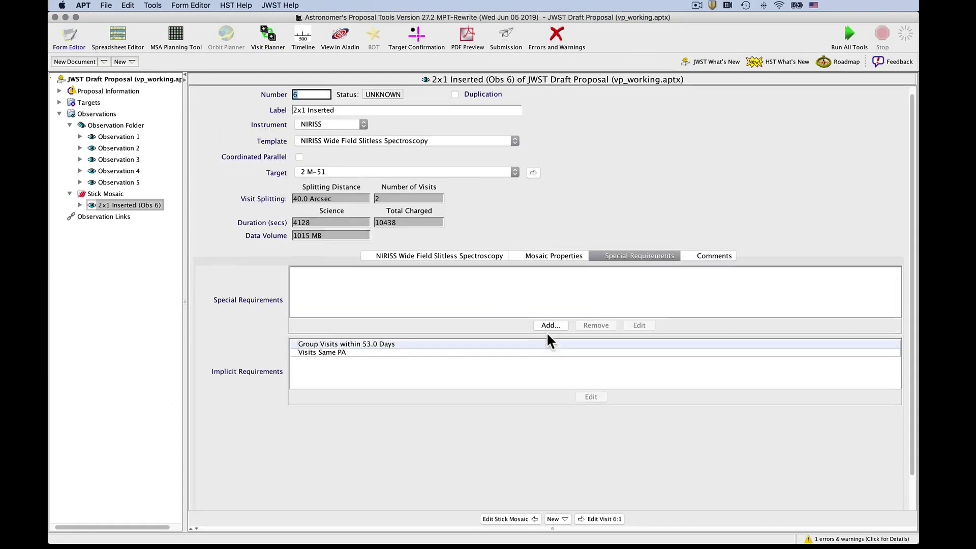
{"action": "left_click", "coordinate": [541, 313]}
{"action": "mouse_move", "coordinate": [541, 313]}
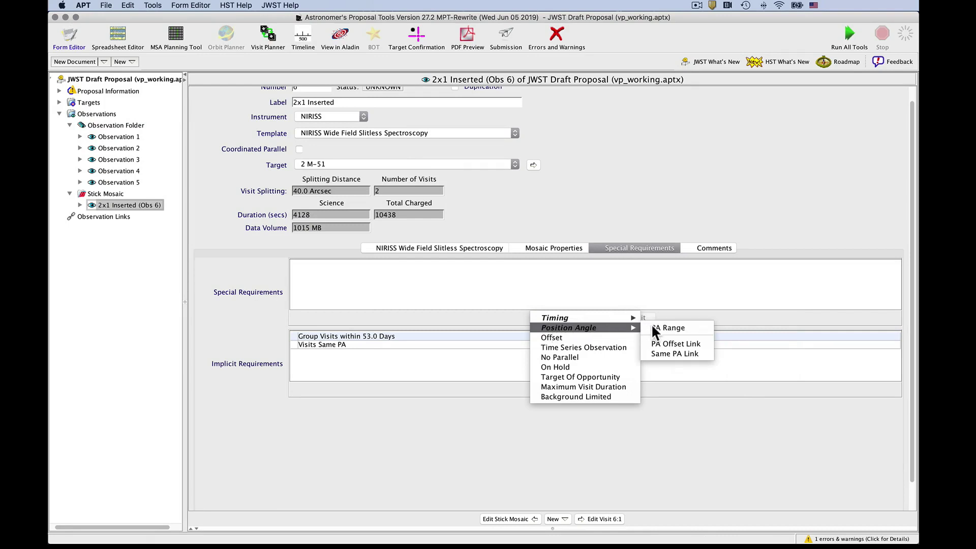
{"action": "left_click", "coordinate": [655, 331]}
{"action": "left_click", "coordinate": [681, 303]}
{"action": "left_click", "coordinate": [626, 287]}
{"action": "type", "text": "186"}
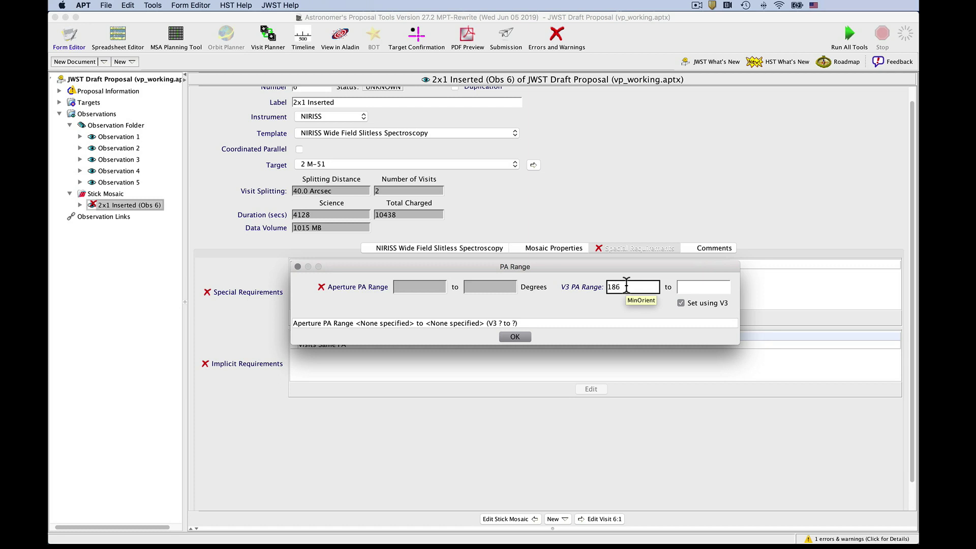
{"action": "left_click", "coordinate": [687, 287]}
{"action": "type", "text": "186"}
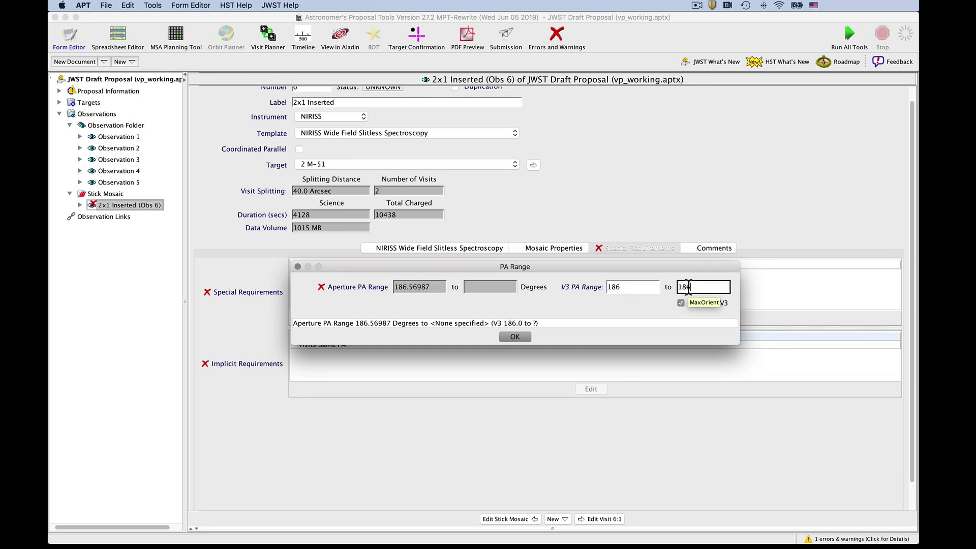
{"action": "left_click", "coordinate": [525, 335]}
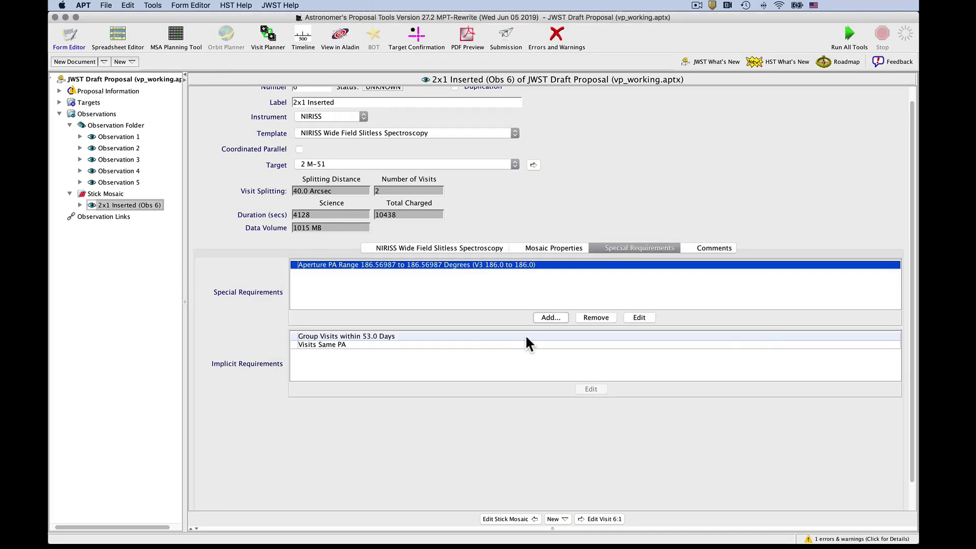
{"action": "left_click", "coordinate": [268, 37]}
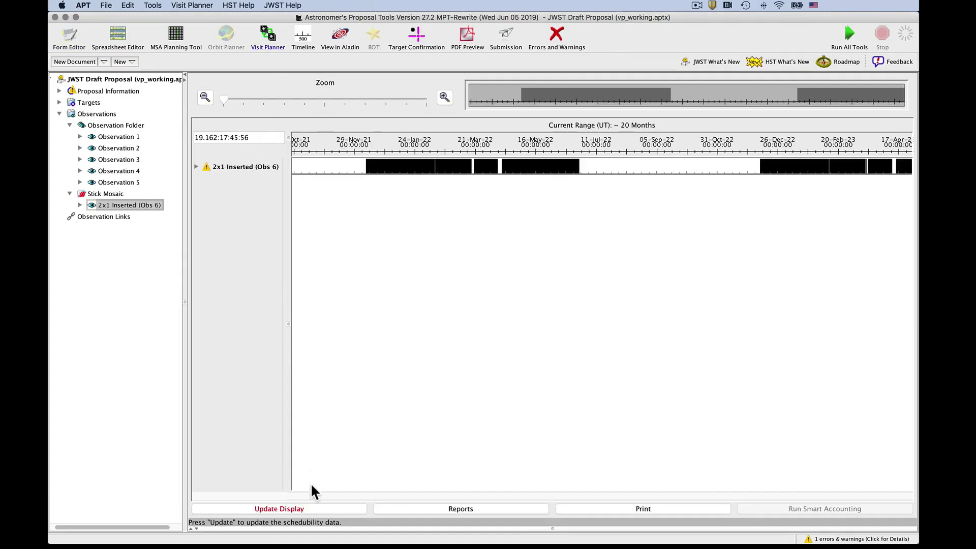
{"action": "left_click", "coordinate": [312, 507]}
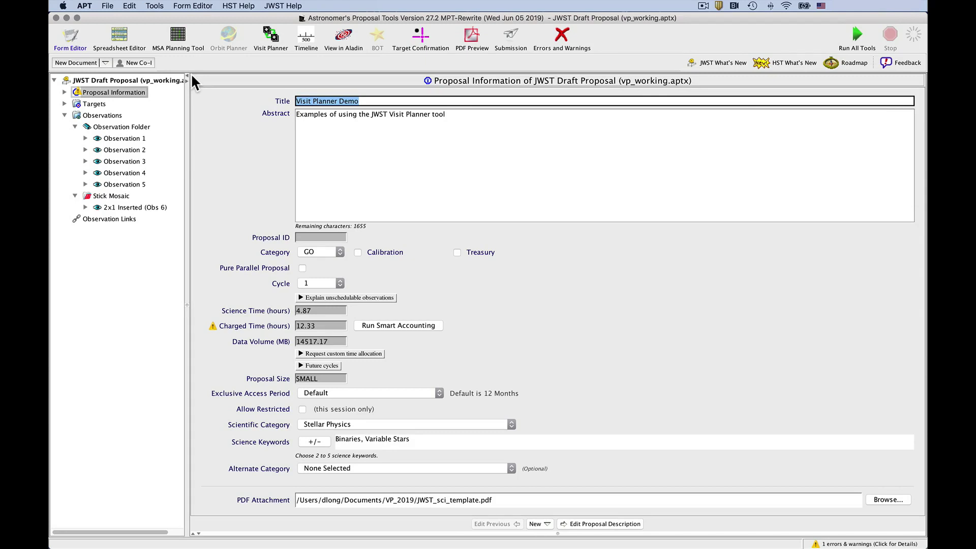
- Run Smart Accounting on all observations in the Visit Planner, and check the charged time in the Proposal Information form
{"action": "left_click", "coordinate": [269, 33]}
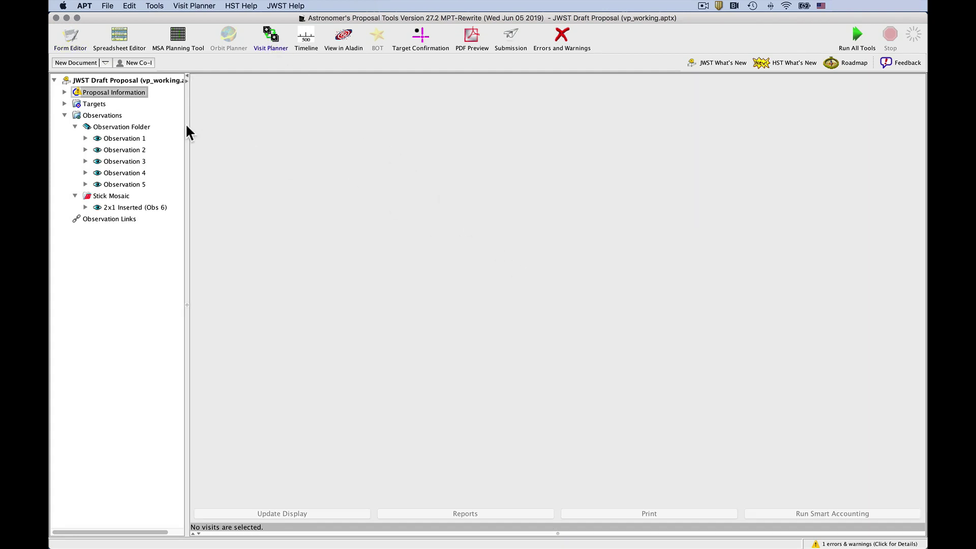
{"action": "left_click", "coordinate": [105, 115]}
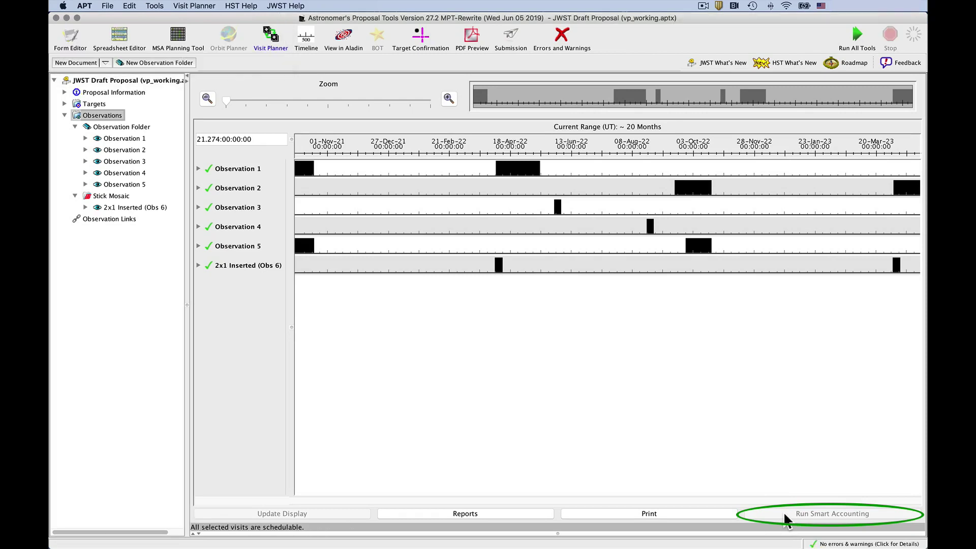
{"action": "left_click", "coordinate": [69, 36]}
{"action": "left_click", "coordinate": [115, 92]}
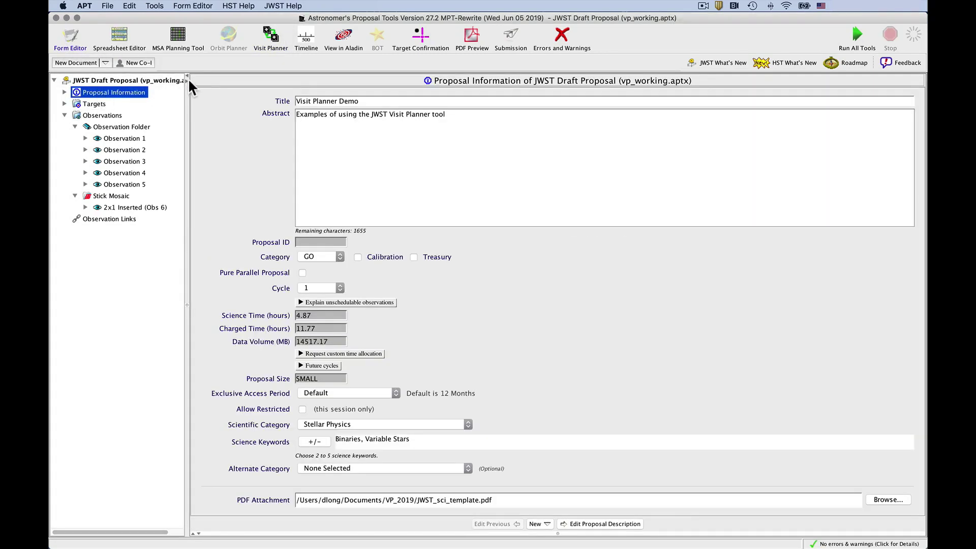